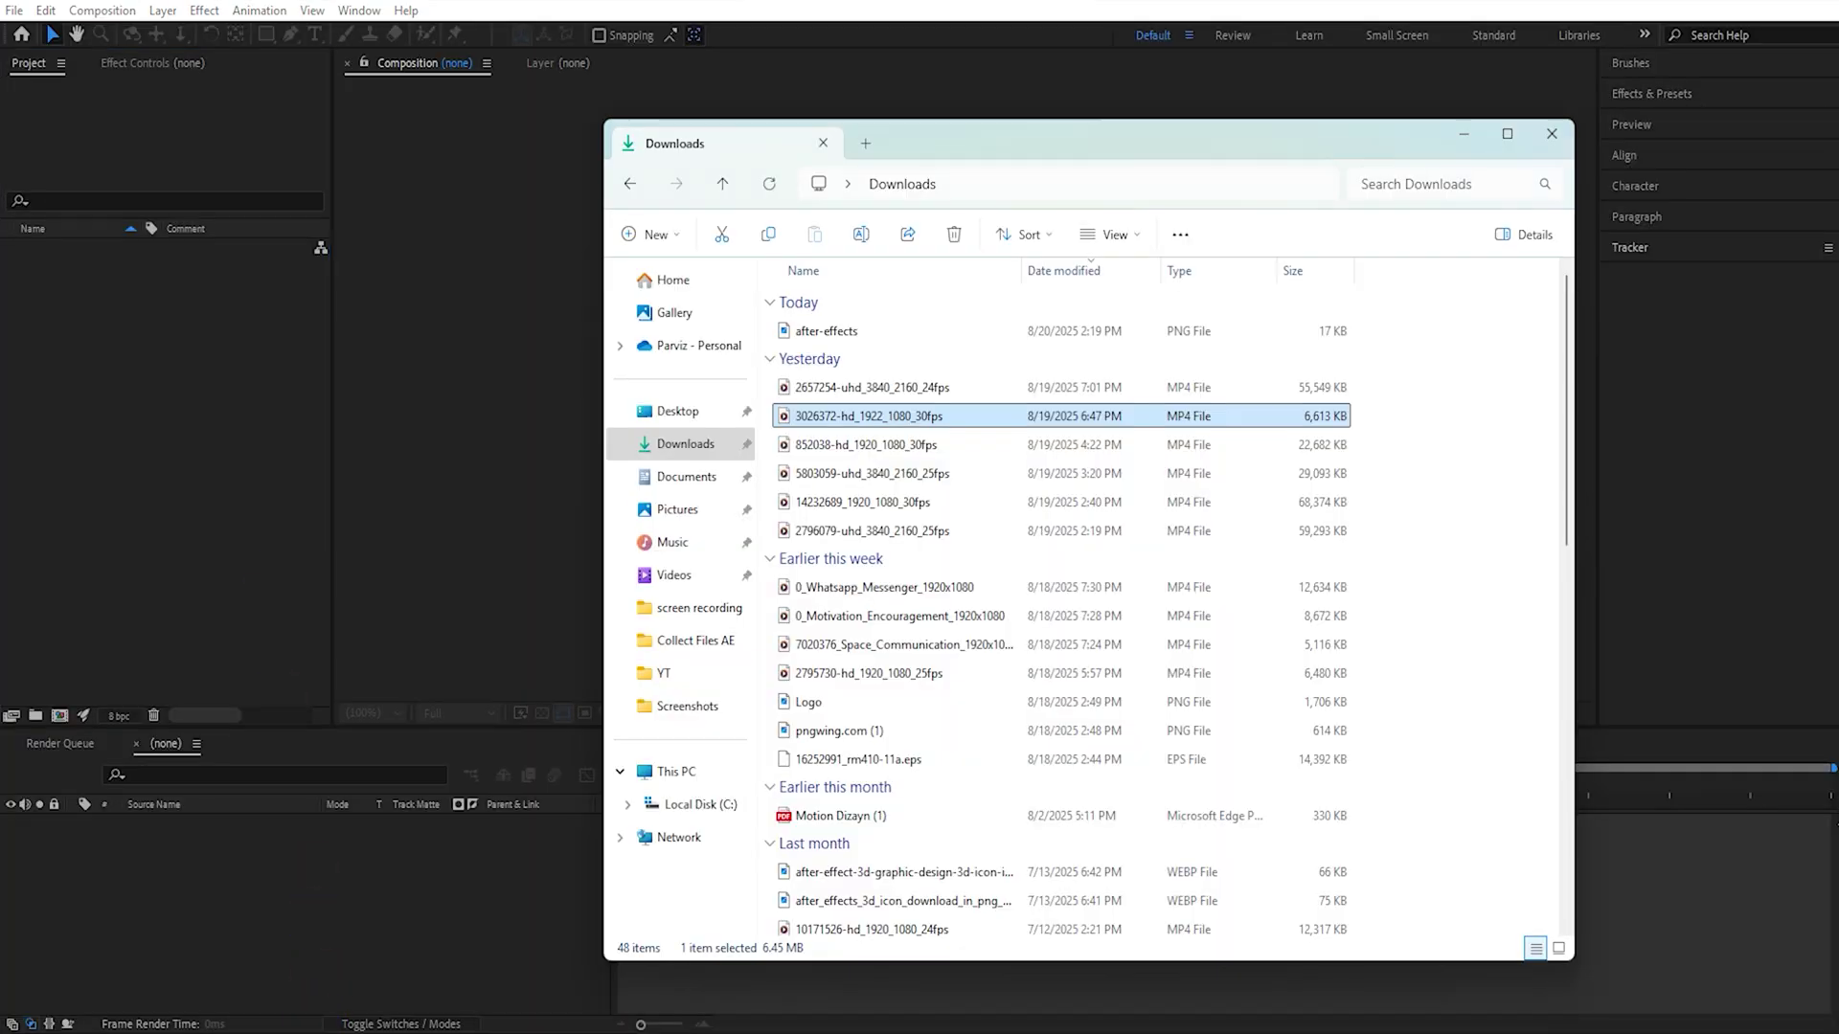
Import the street mp4 and after-effects.png, then build a composition from the mp4
ctrl+click(873, 330)
drag(873, 331, 163, 388)
drag(93, 250, 146, 901)
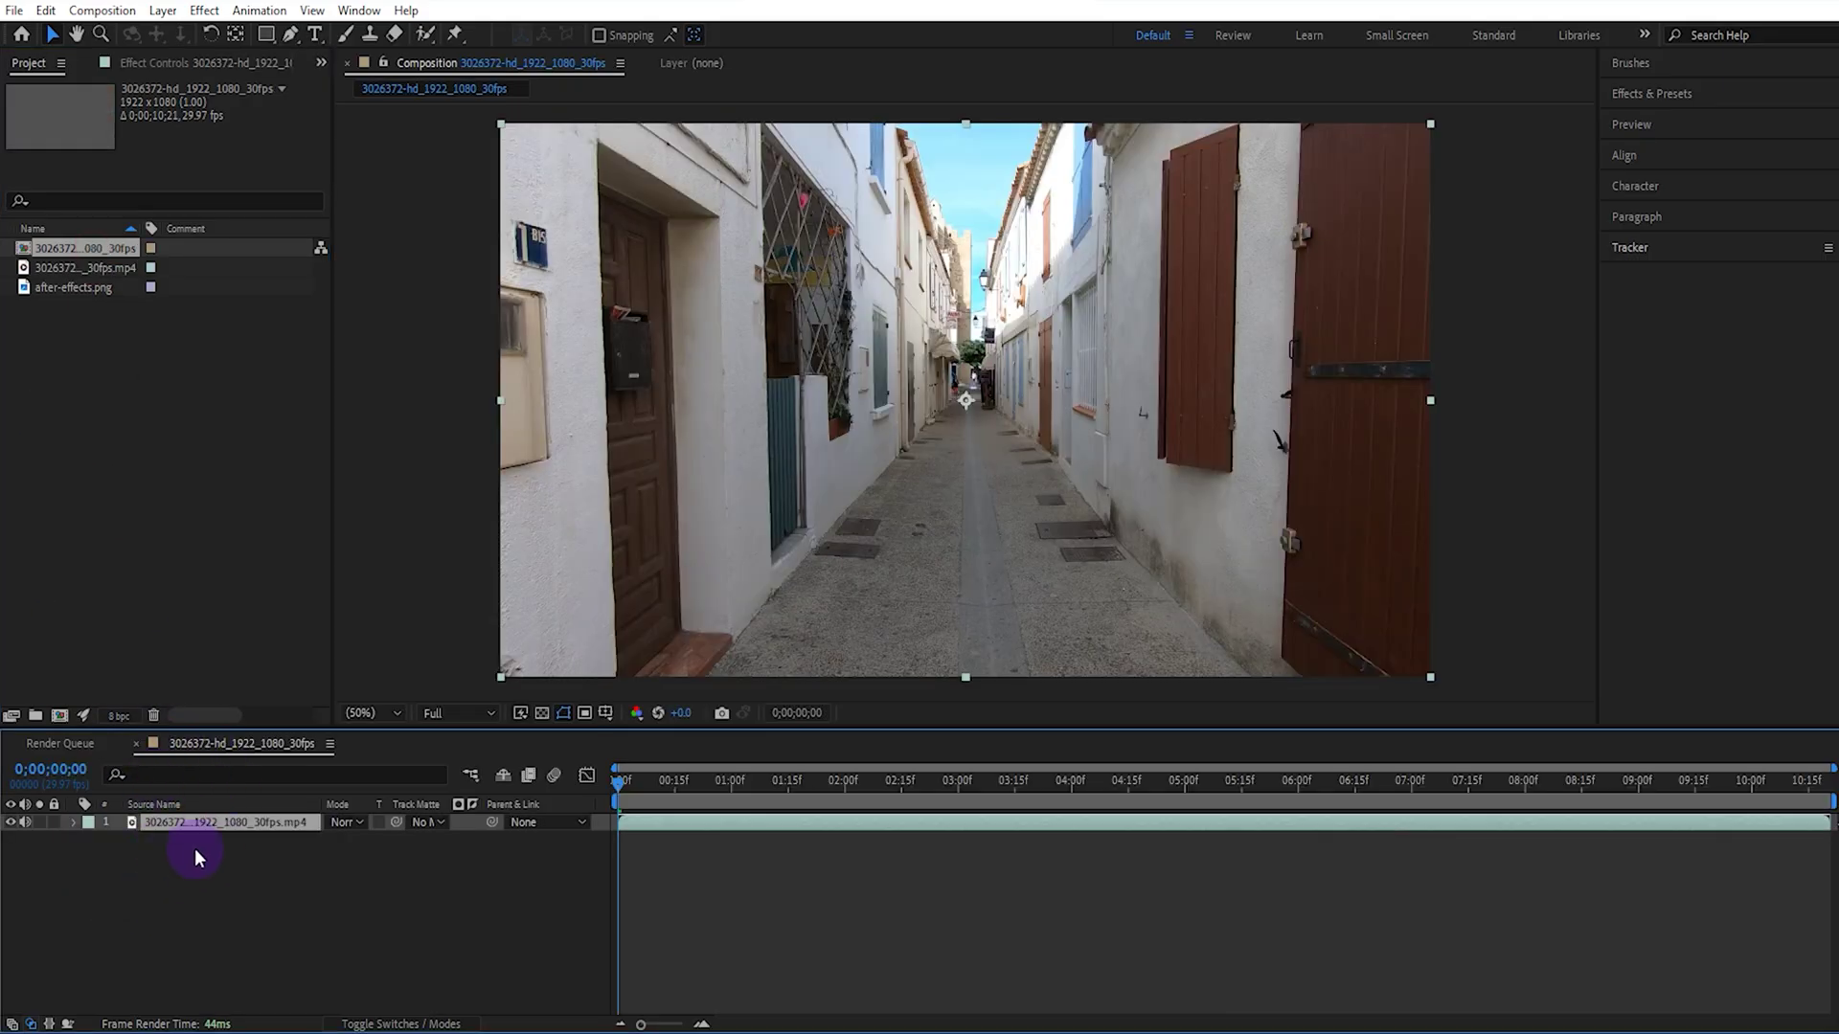
Run Track Camera on the street clip from the Tracker panel
click(1684, 245)
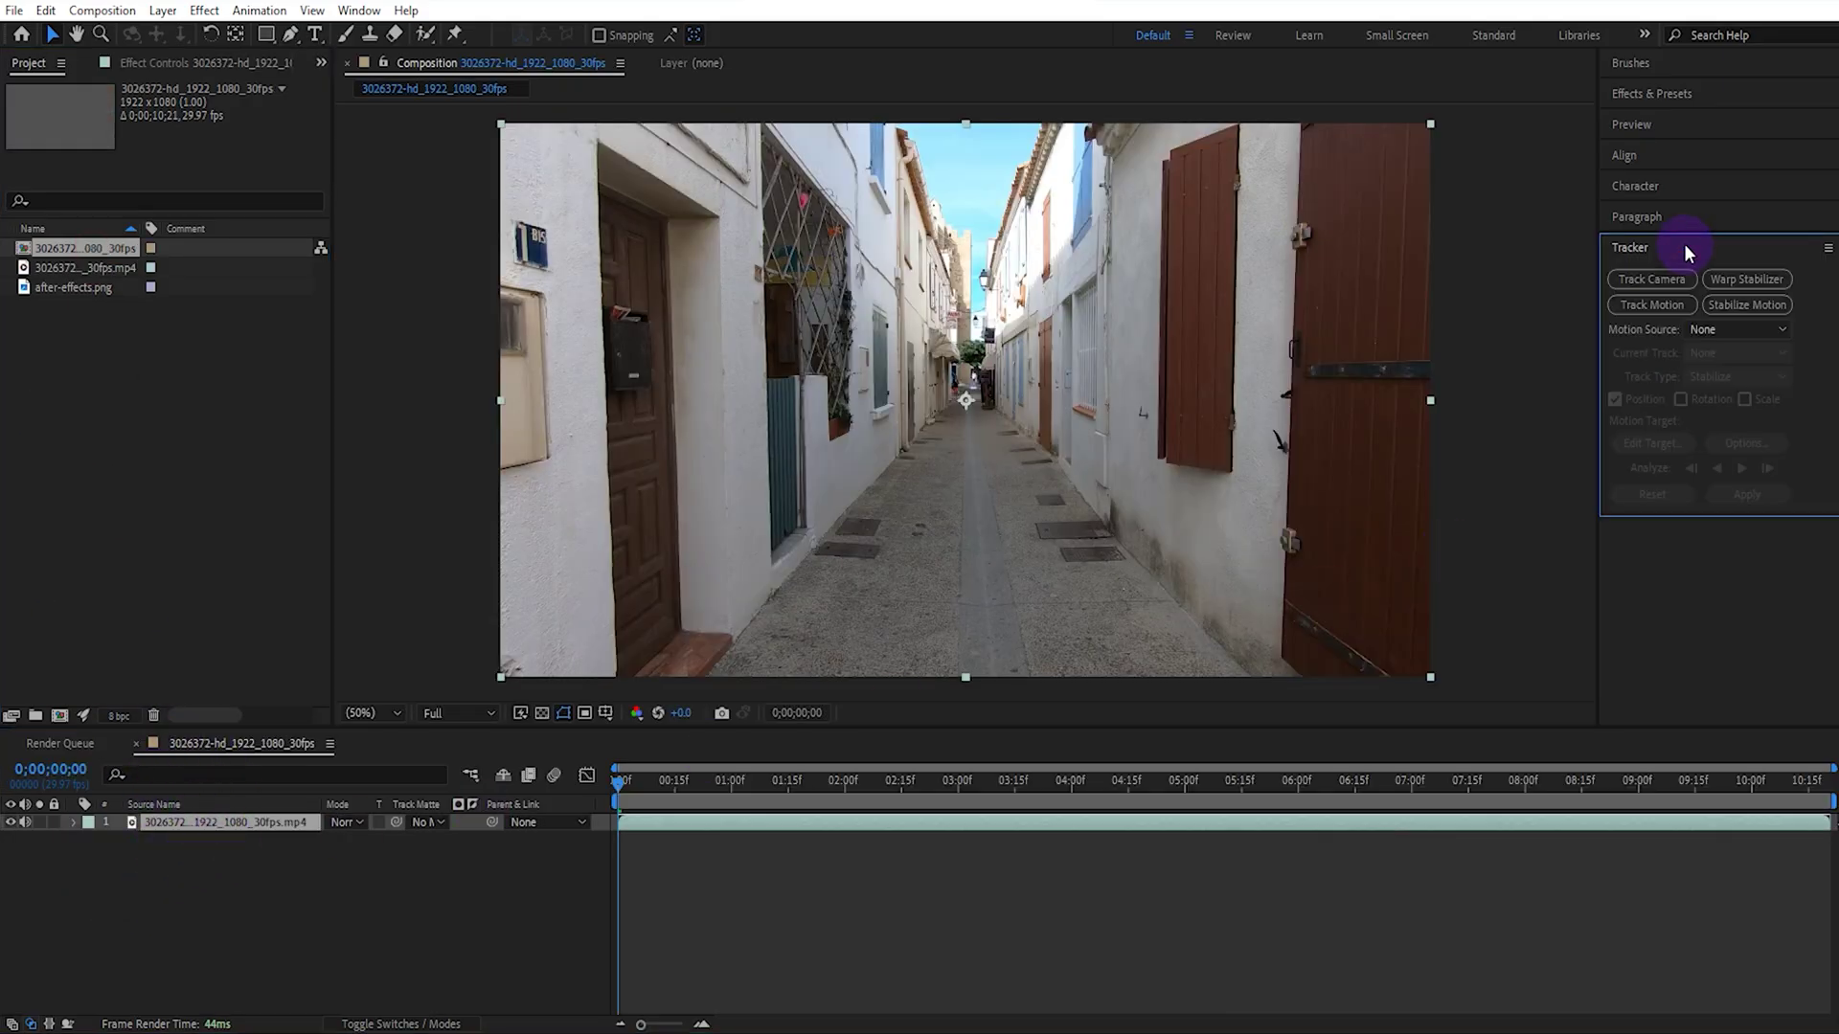
click(1656, 281)
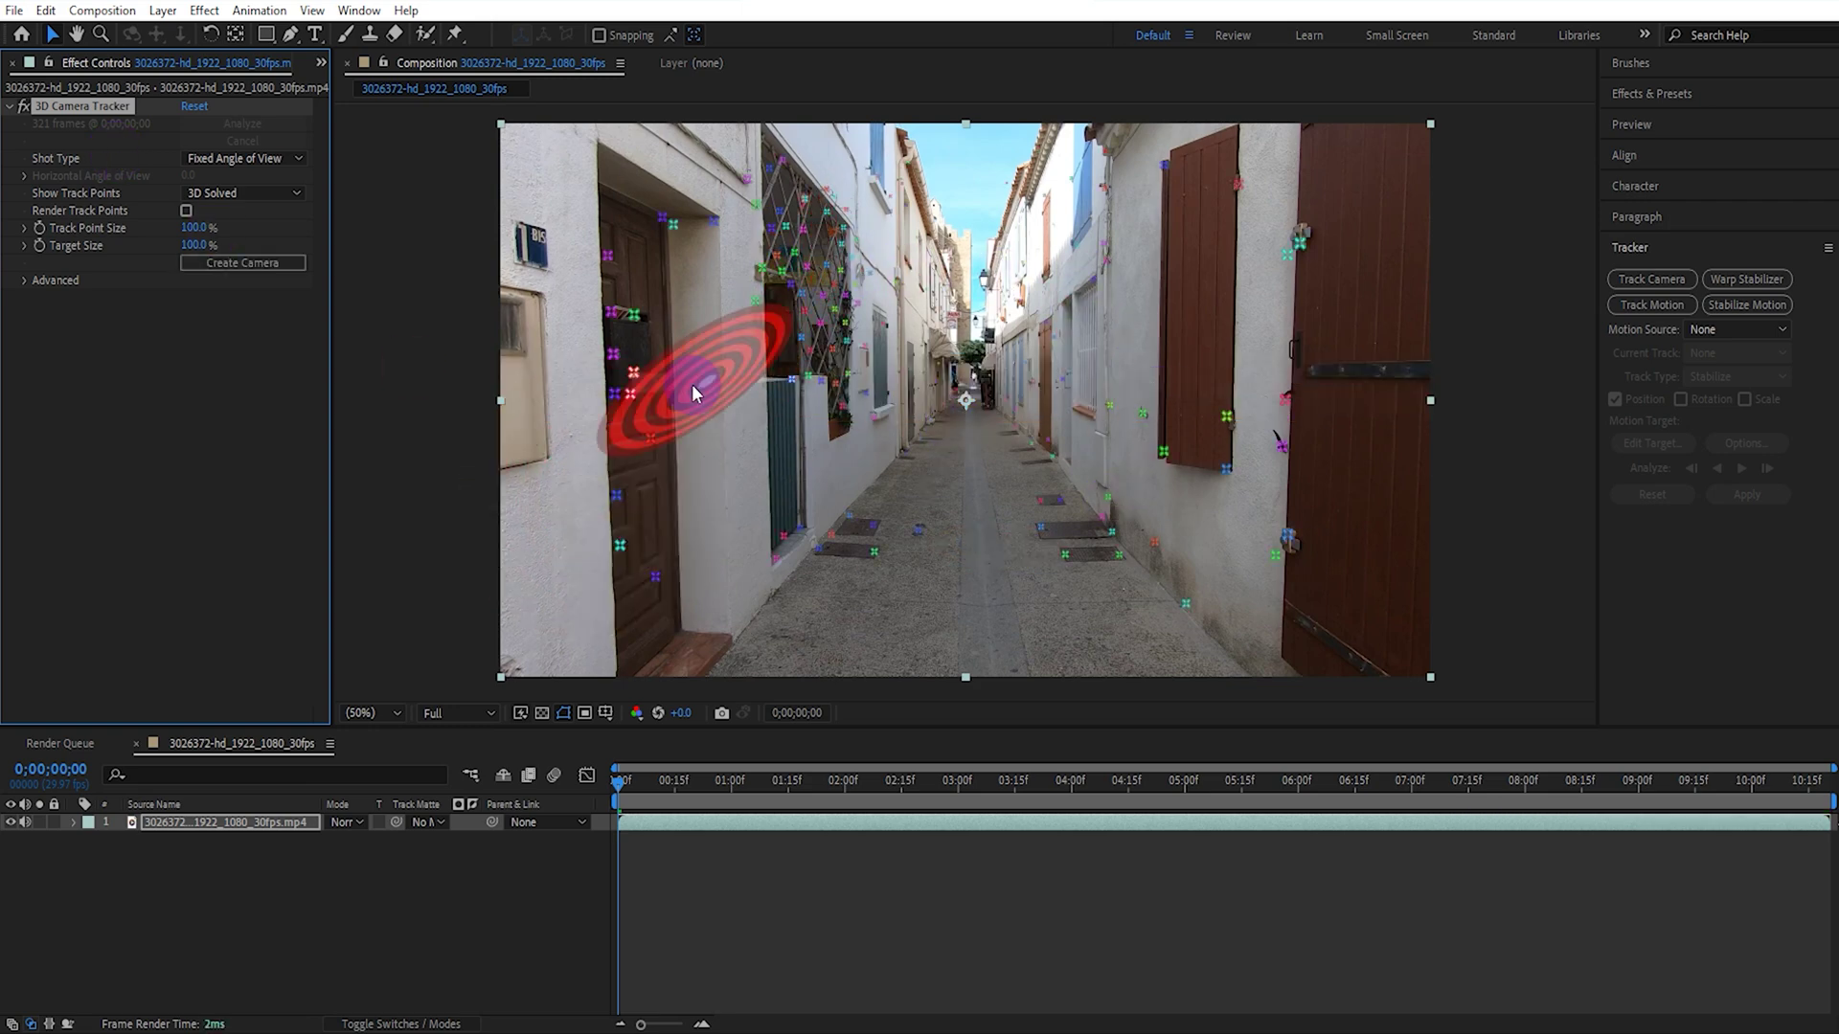
Raise Track Point Size to 210% and create a solid and camera at ground points
drag(198, 233, 227, 241)
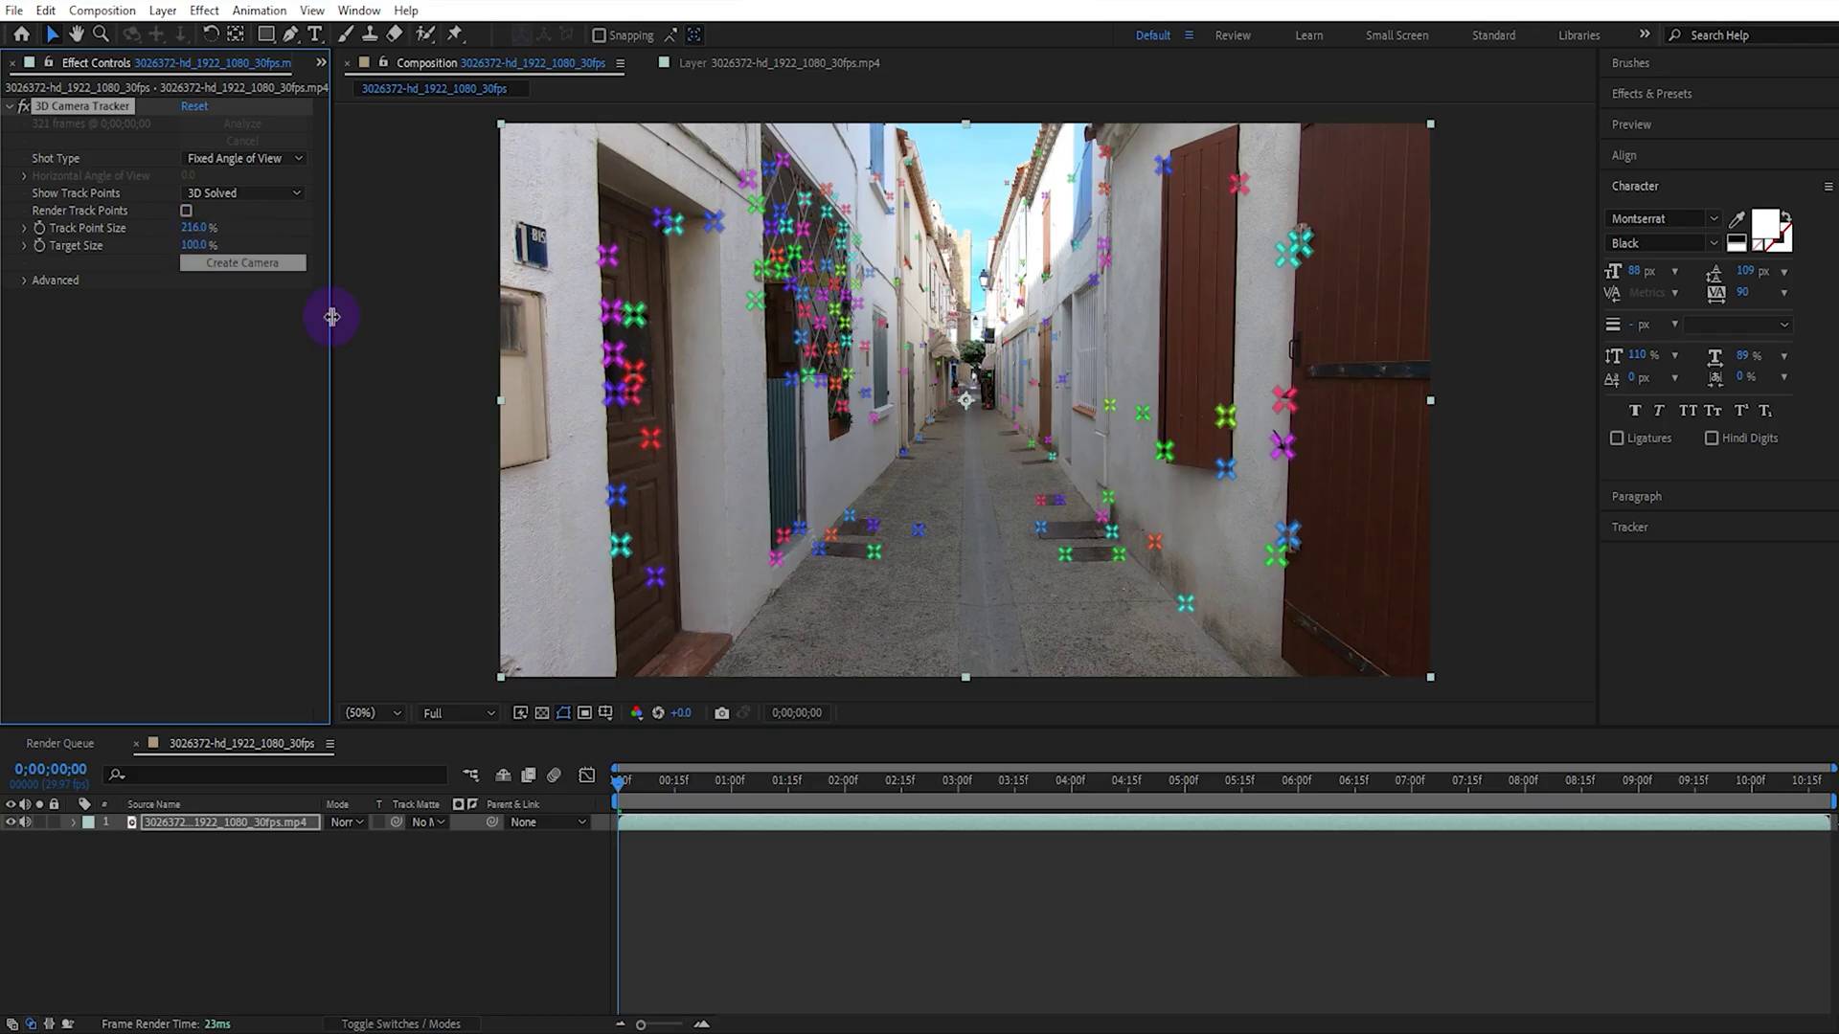
click(959, 551)
right_click(961, 550)
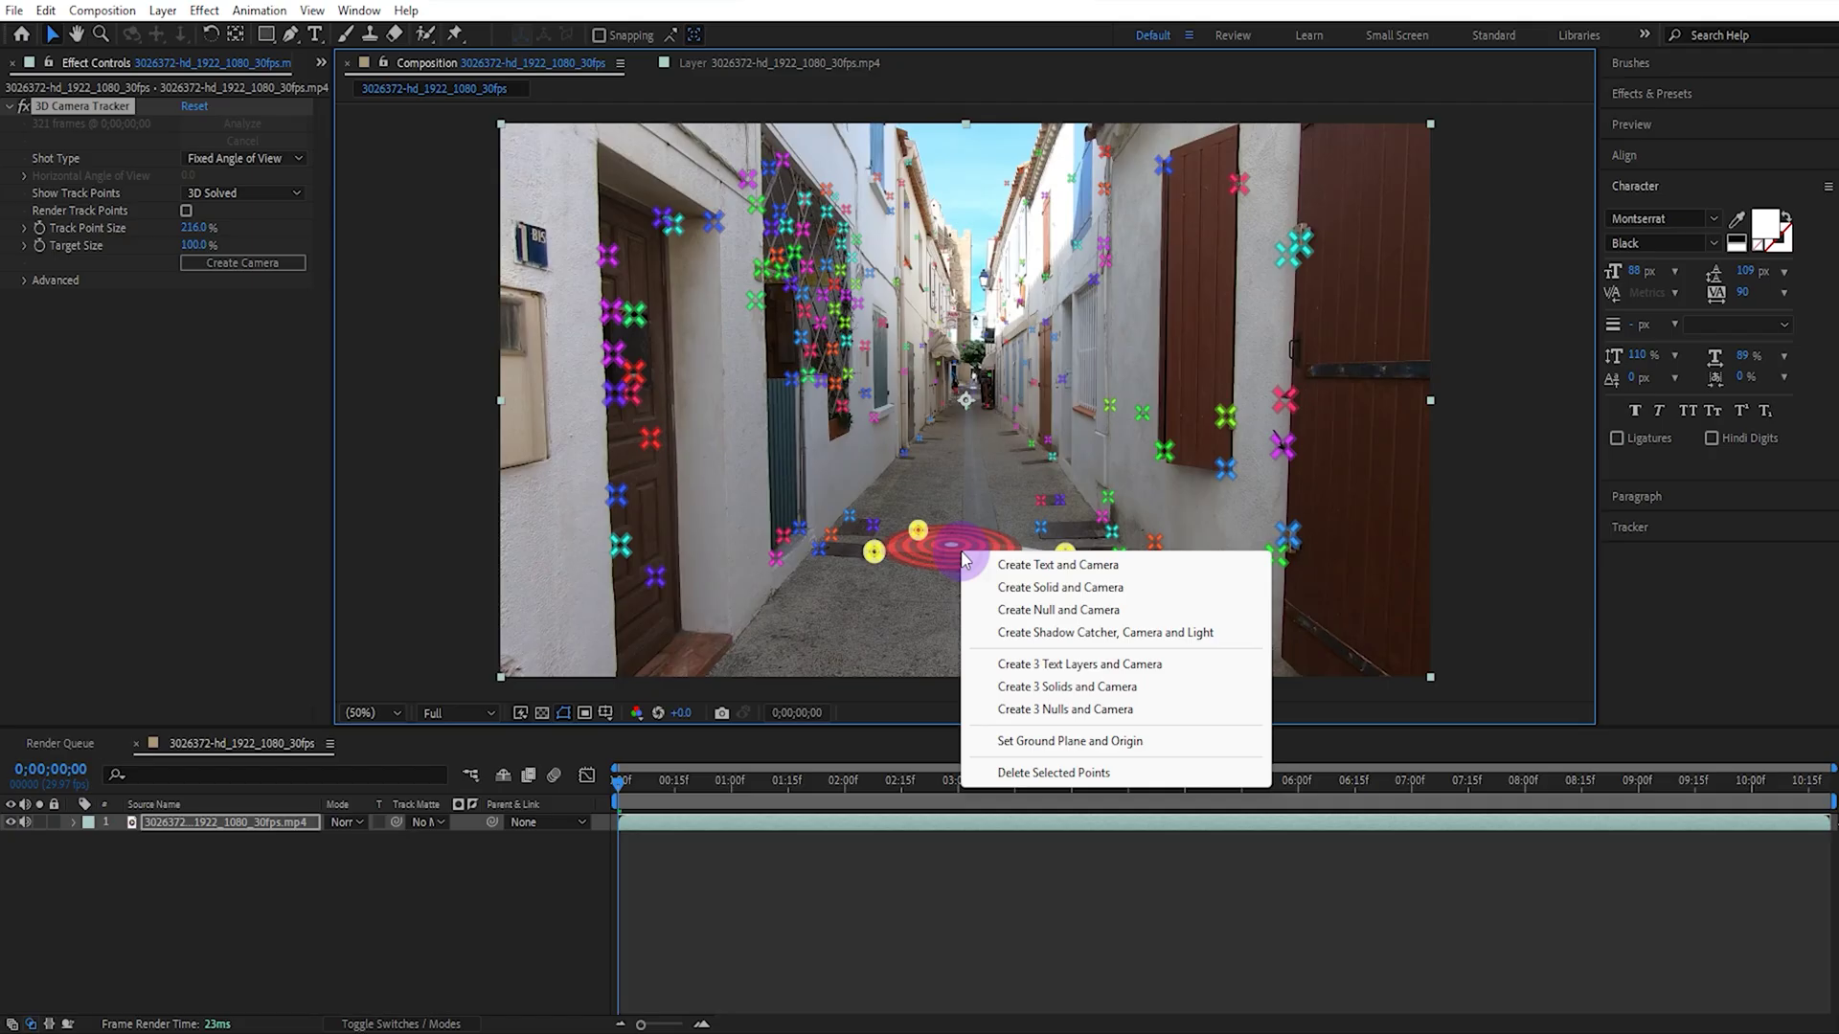
click(1029, 591)
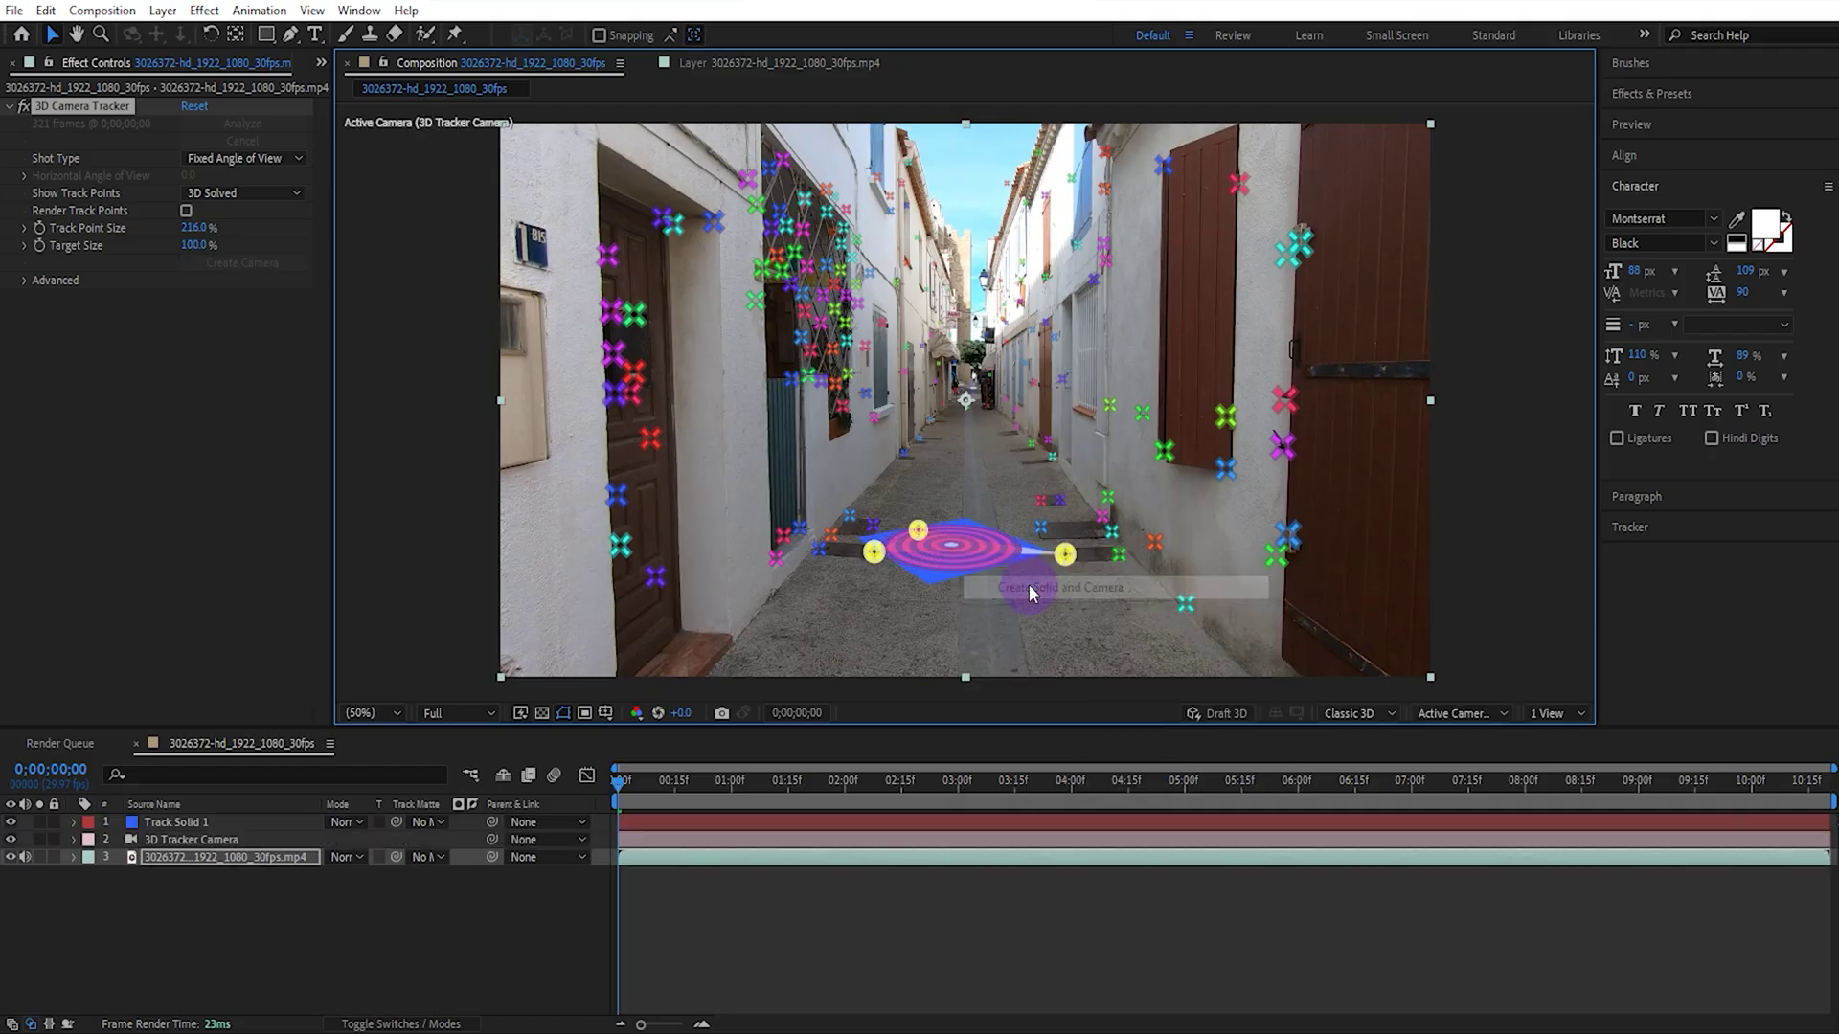
Rotate Track Solid 1 to lie flat on the street ground
click(241, 822)
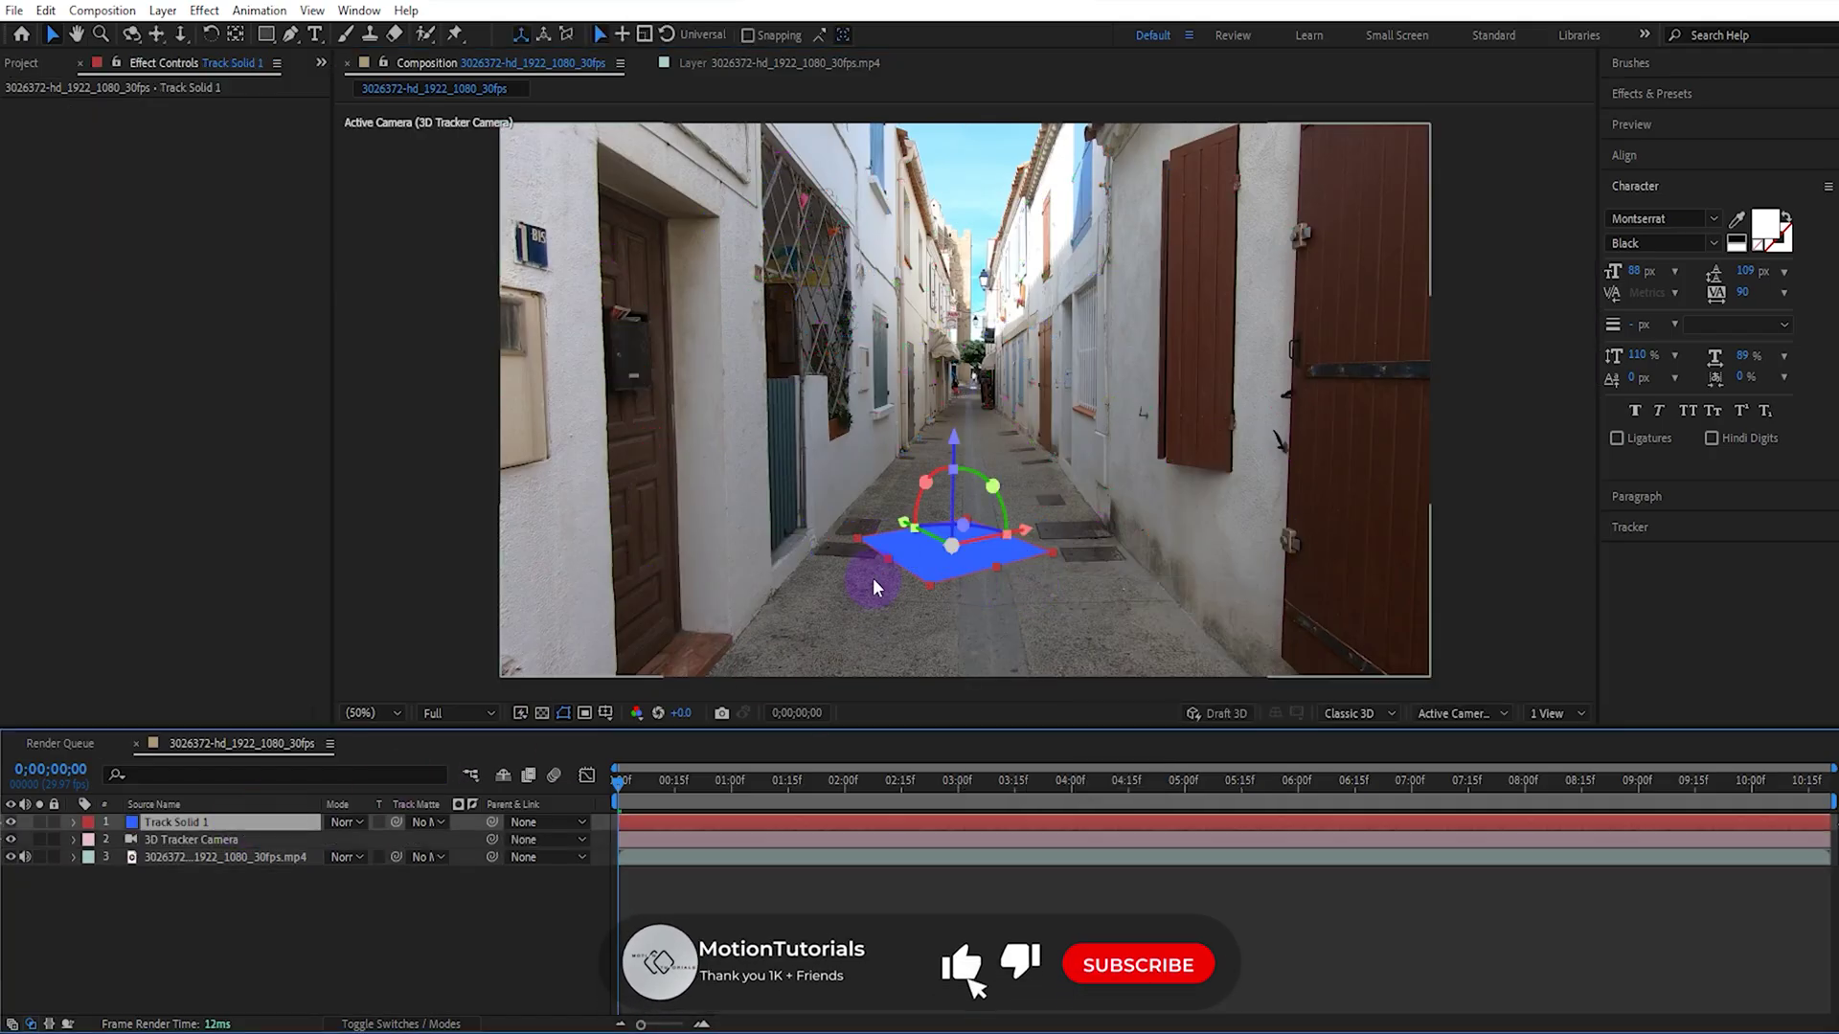
drag(871, 578, 880, 517)
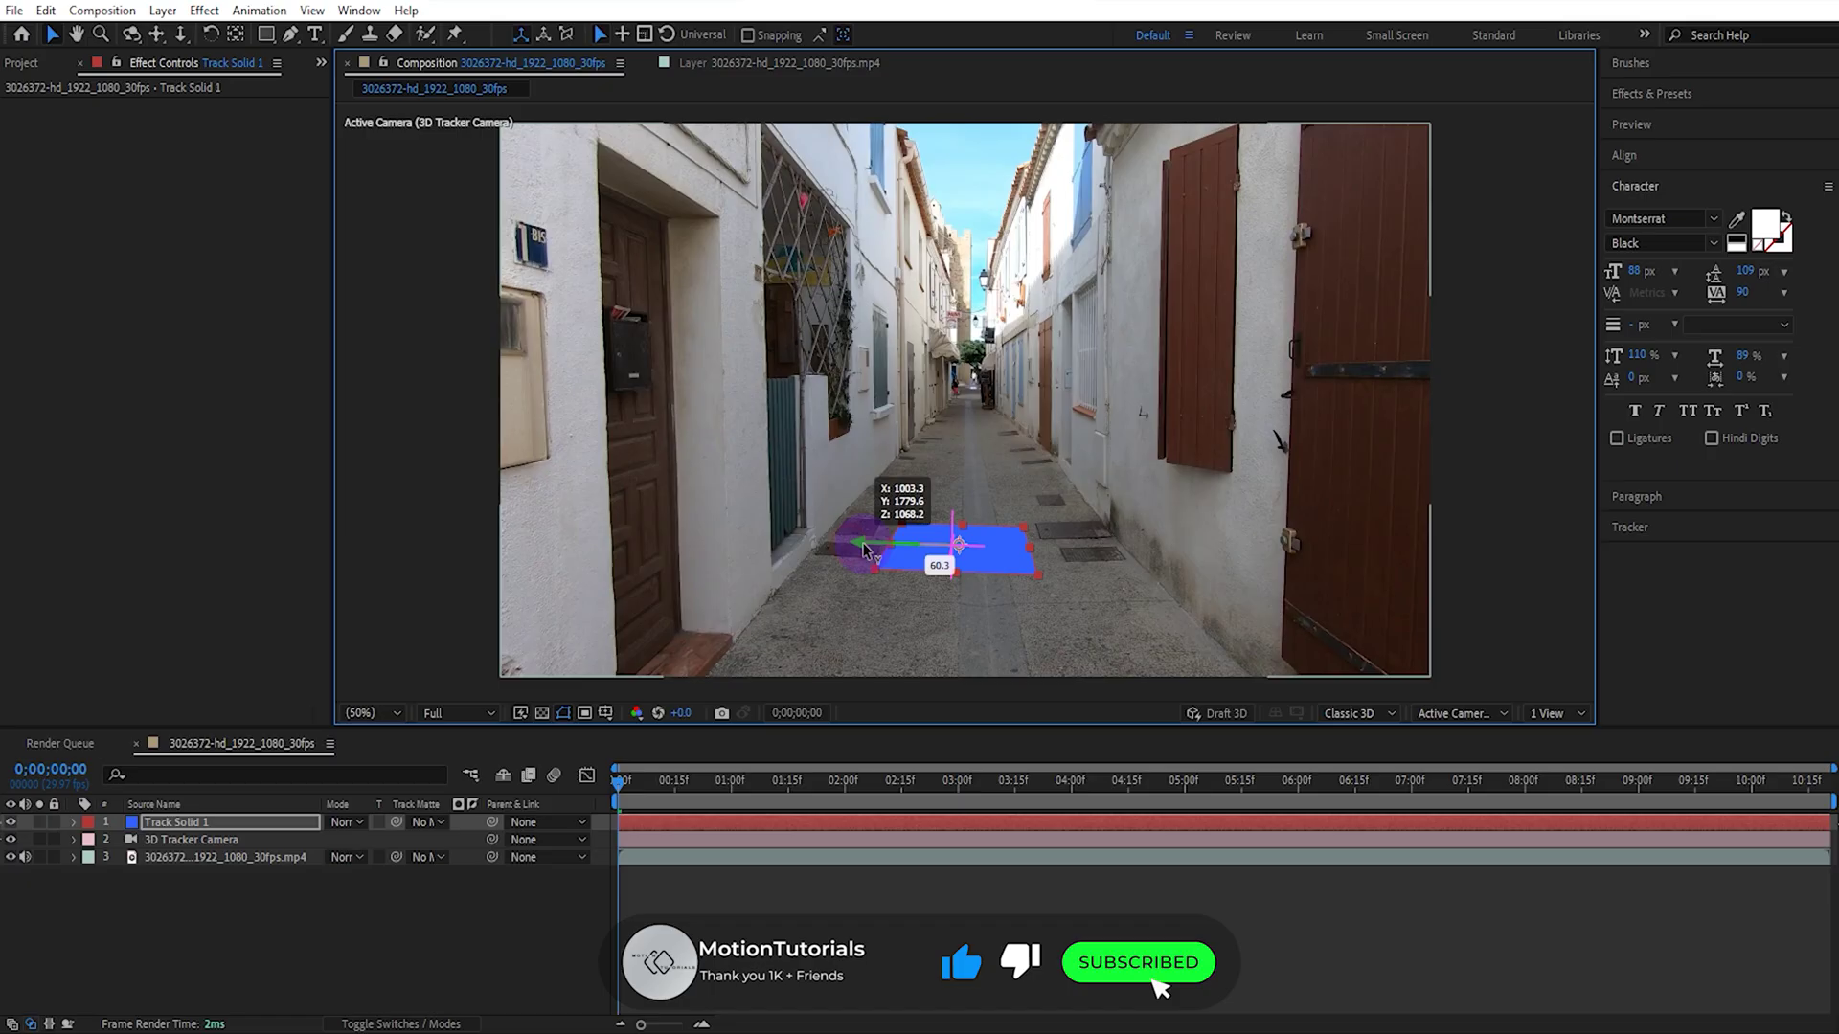
click(250, 829)
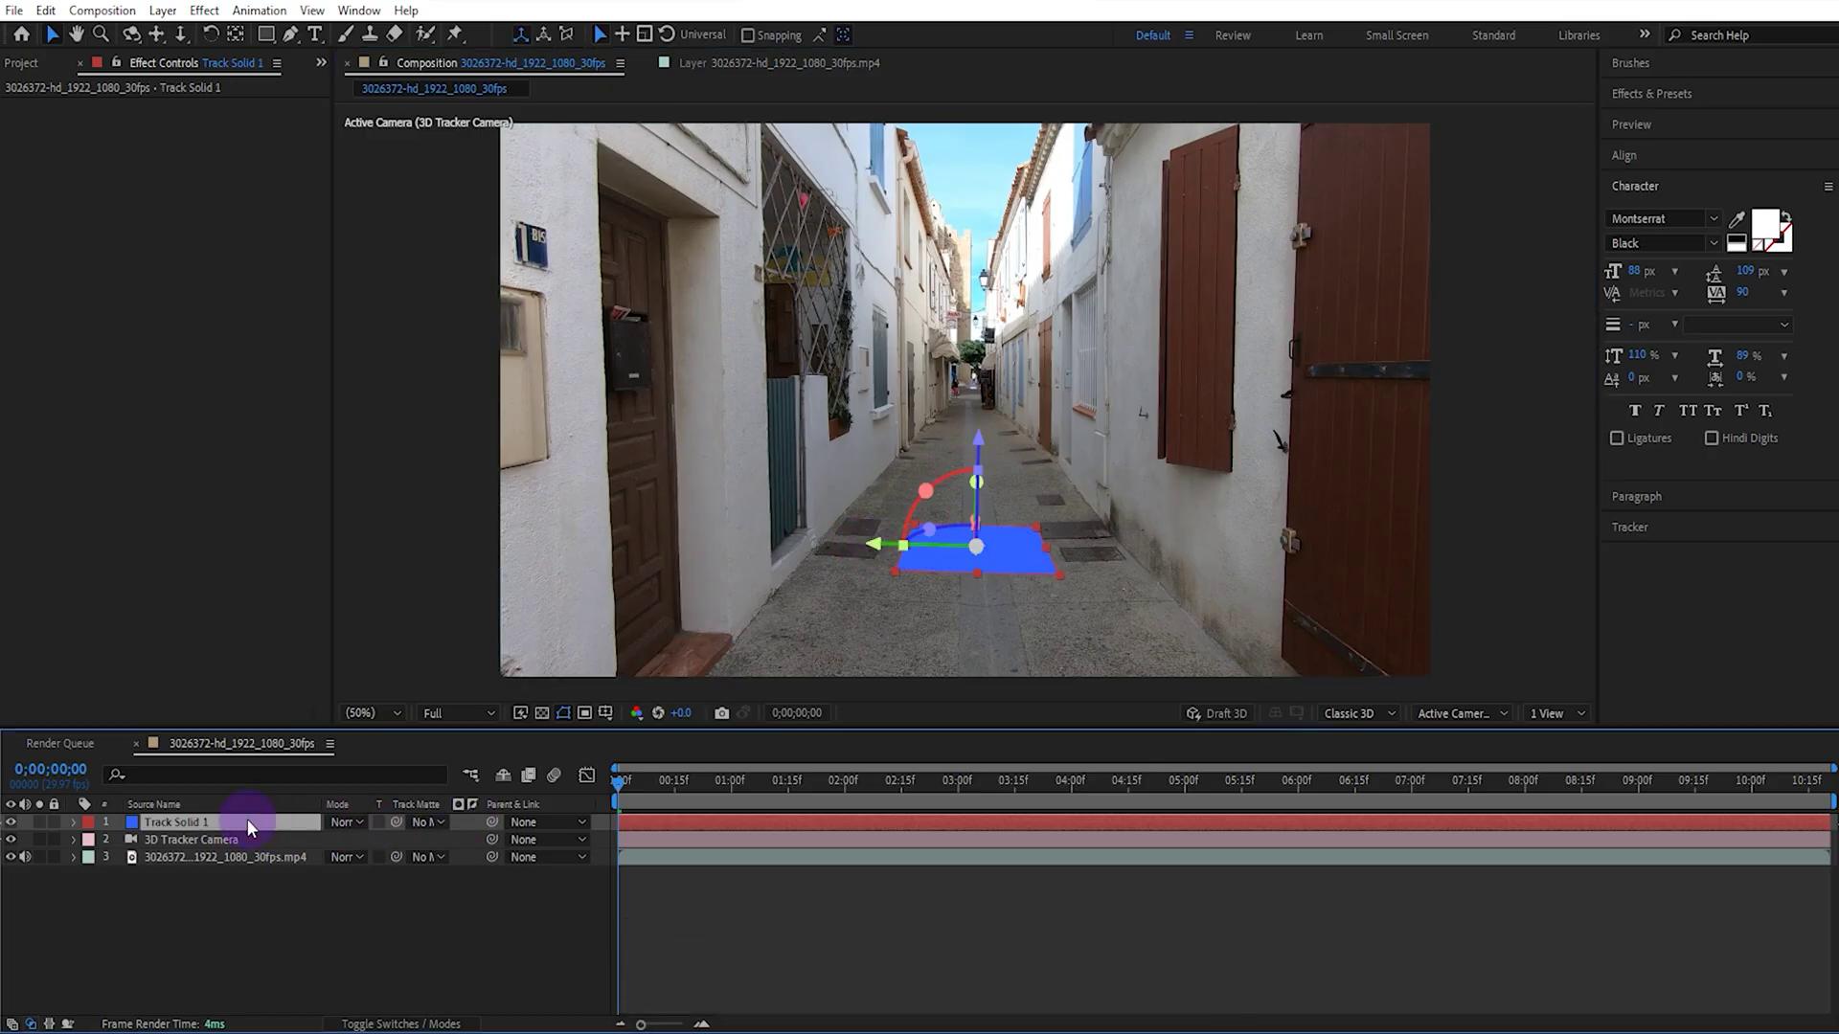
Pre-compose Track Solid 1 into its own composition
right_click(248, 825)
click(350, 679)
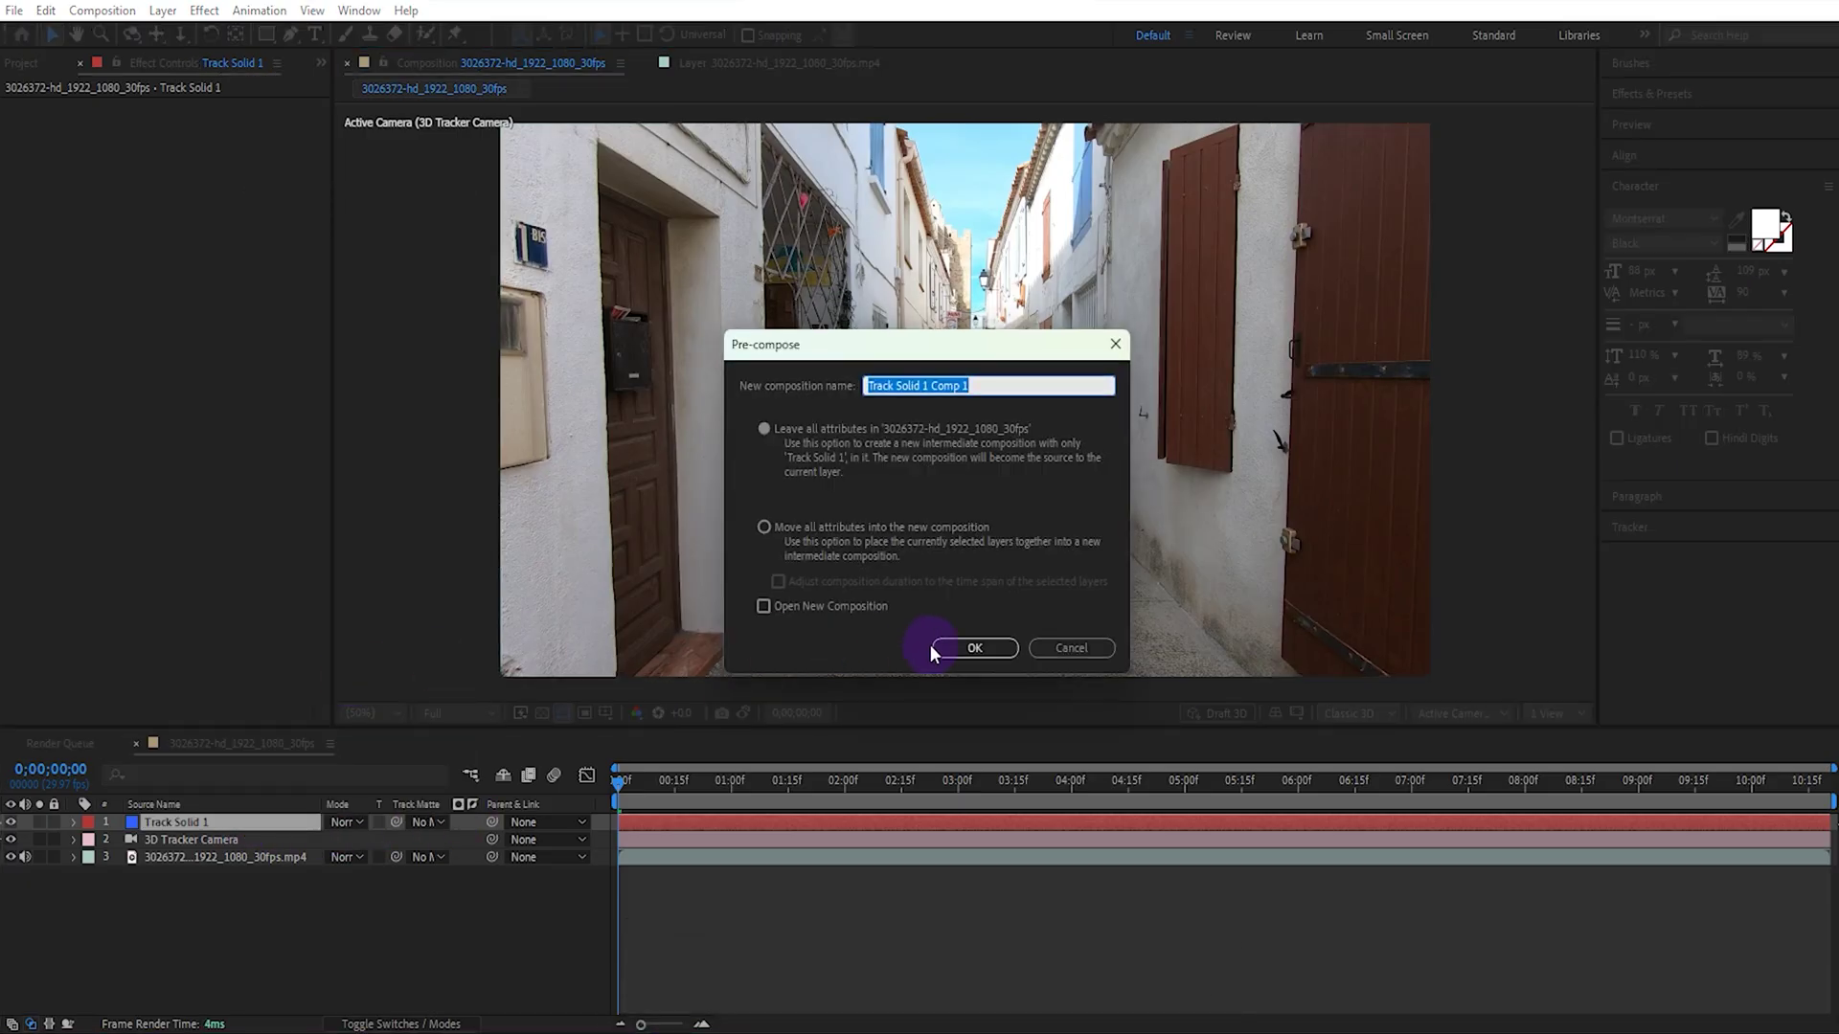
click(973, 649)
Add after-effects.png inside Track Solid 1 Comp 1 and scale the logo up
click(319, 66)
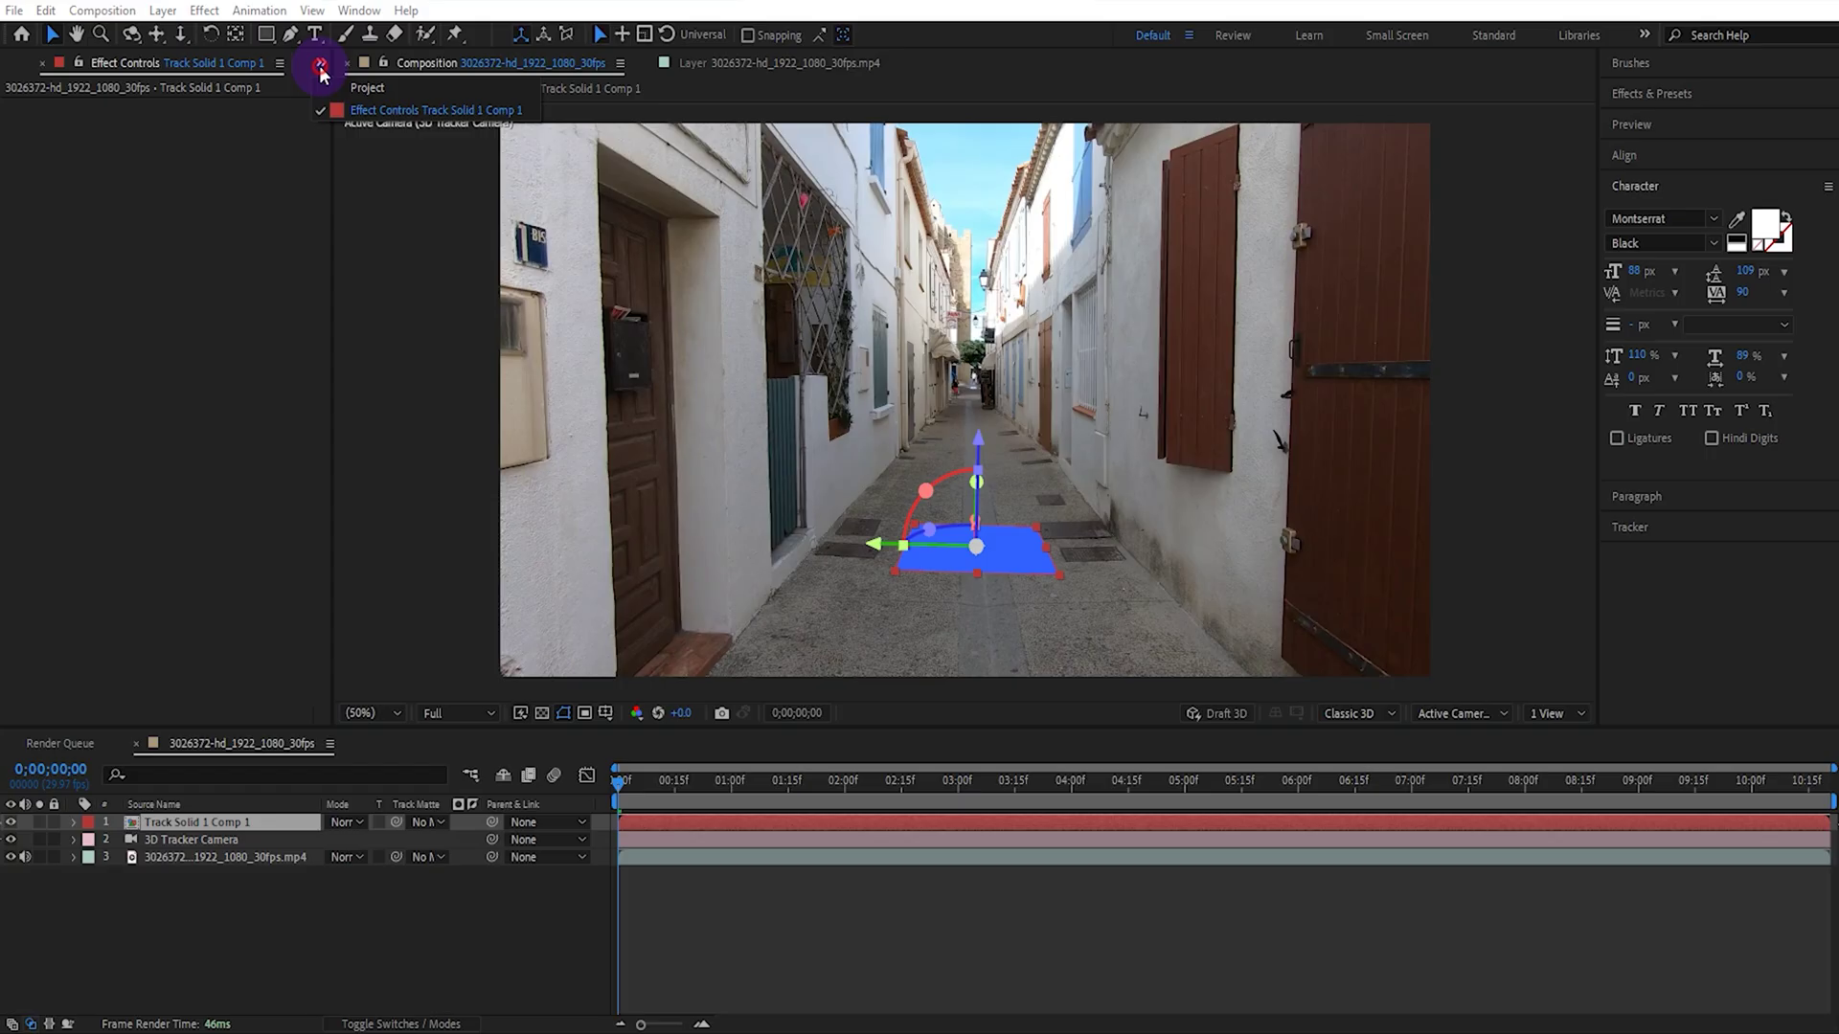
click(366, 88)
double_click(197, 818)
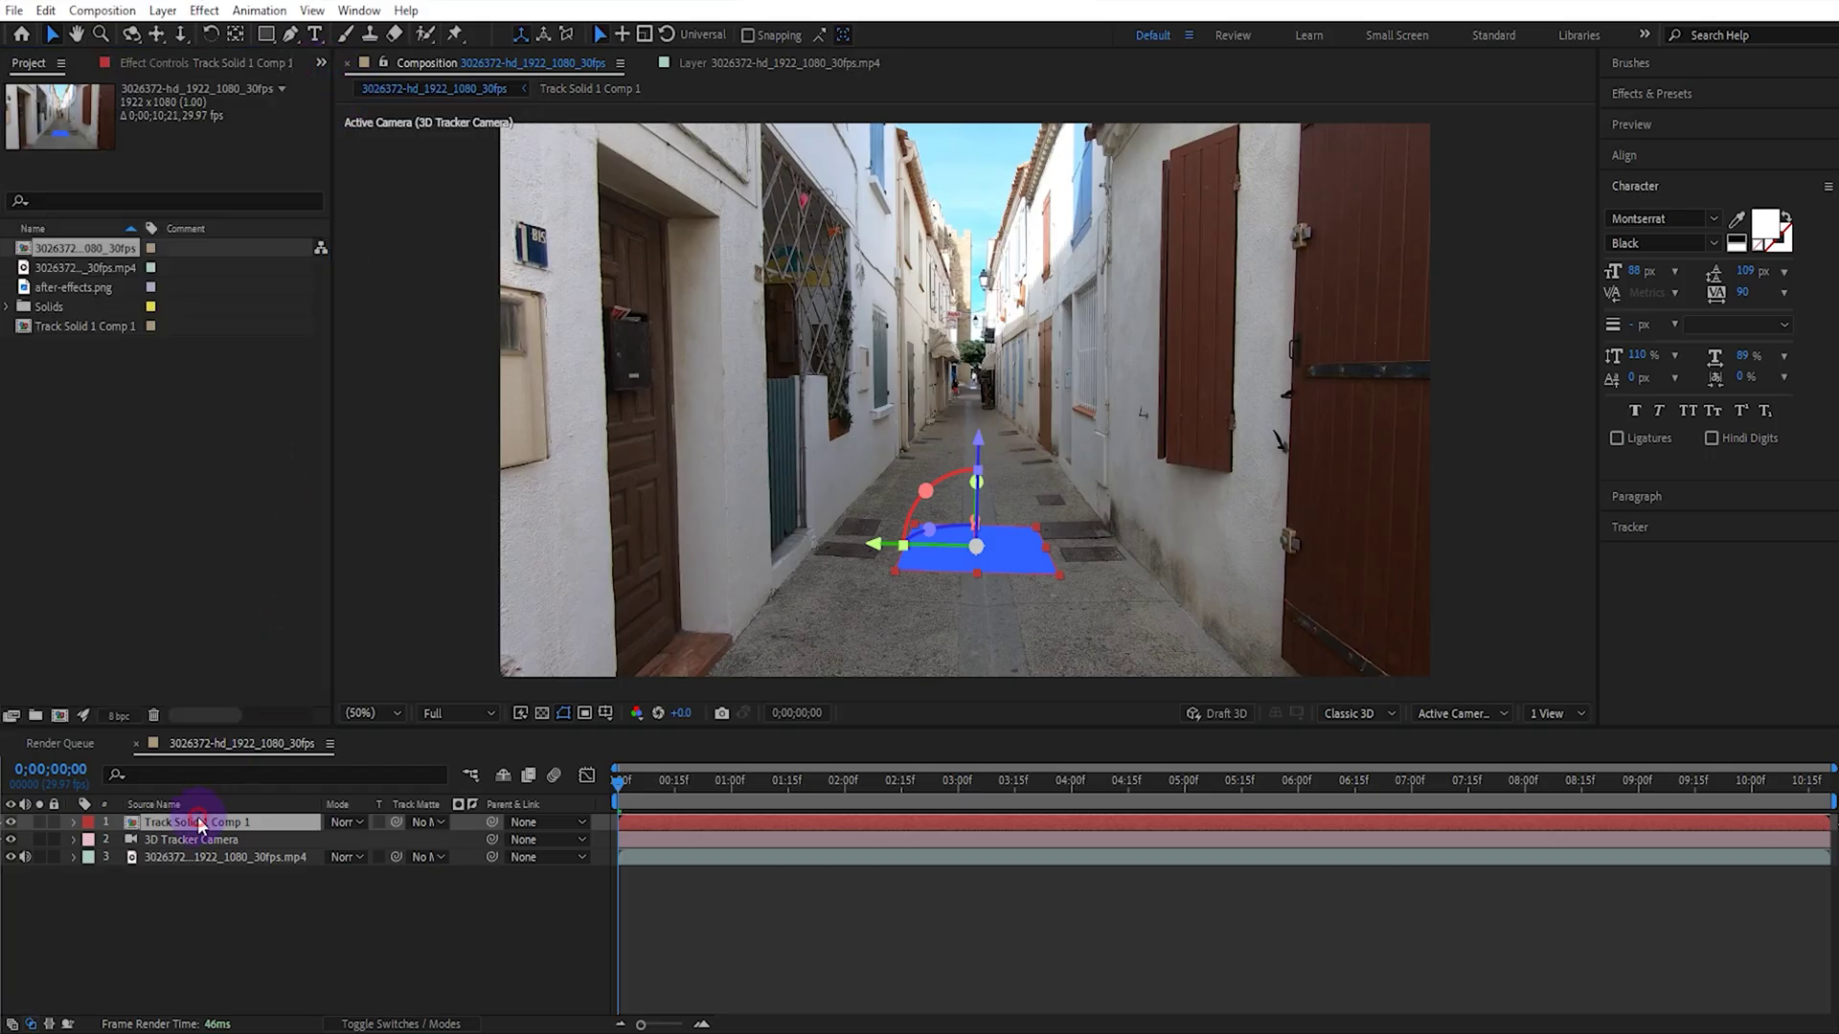
drag(111, 287, 227, 819)
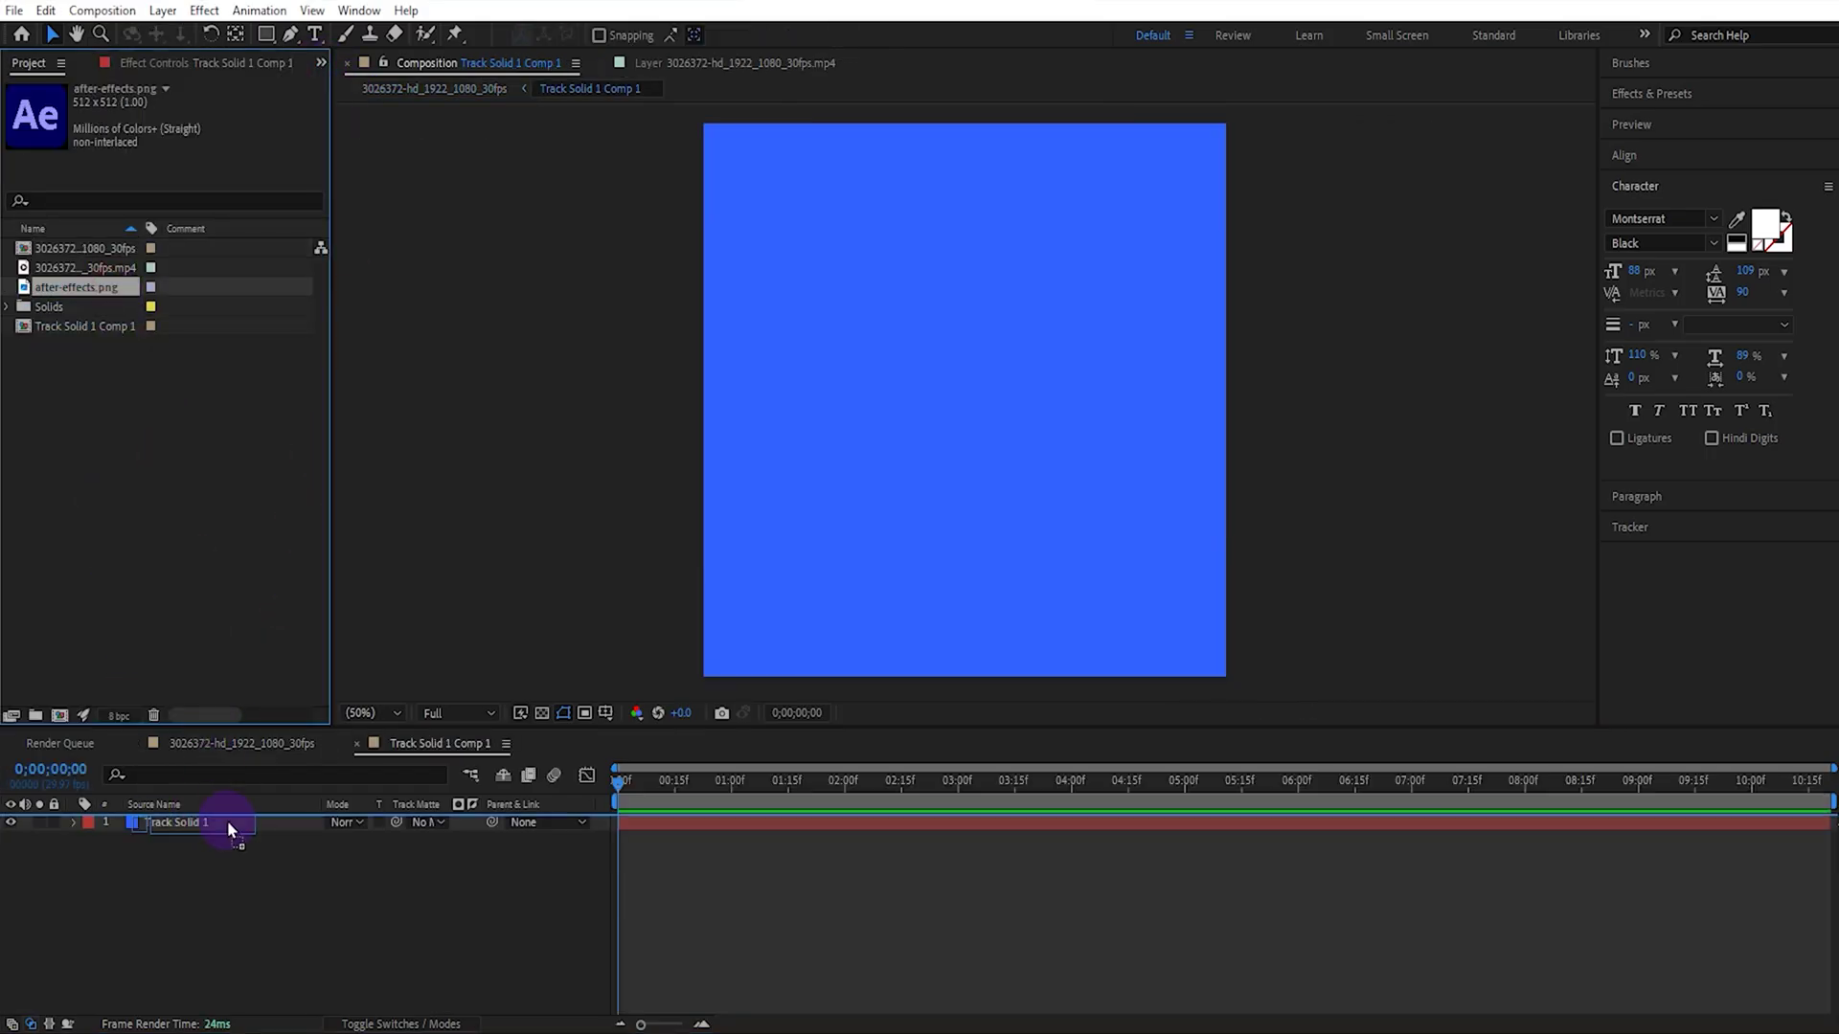
drag(1088, 531, 1152, 603)
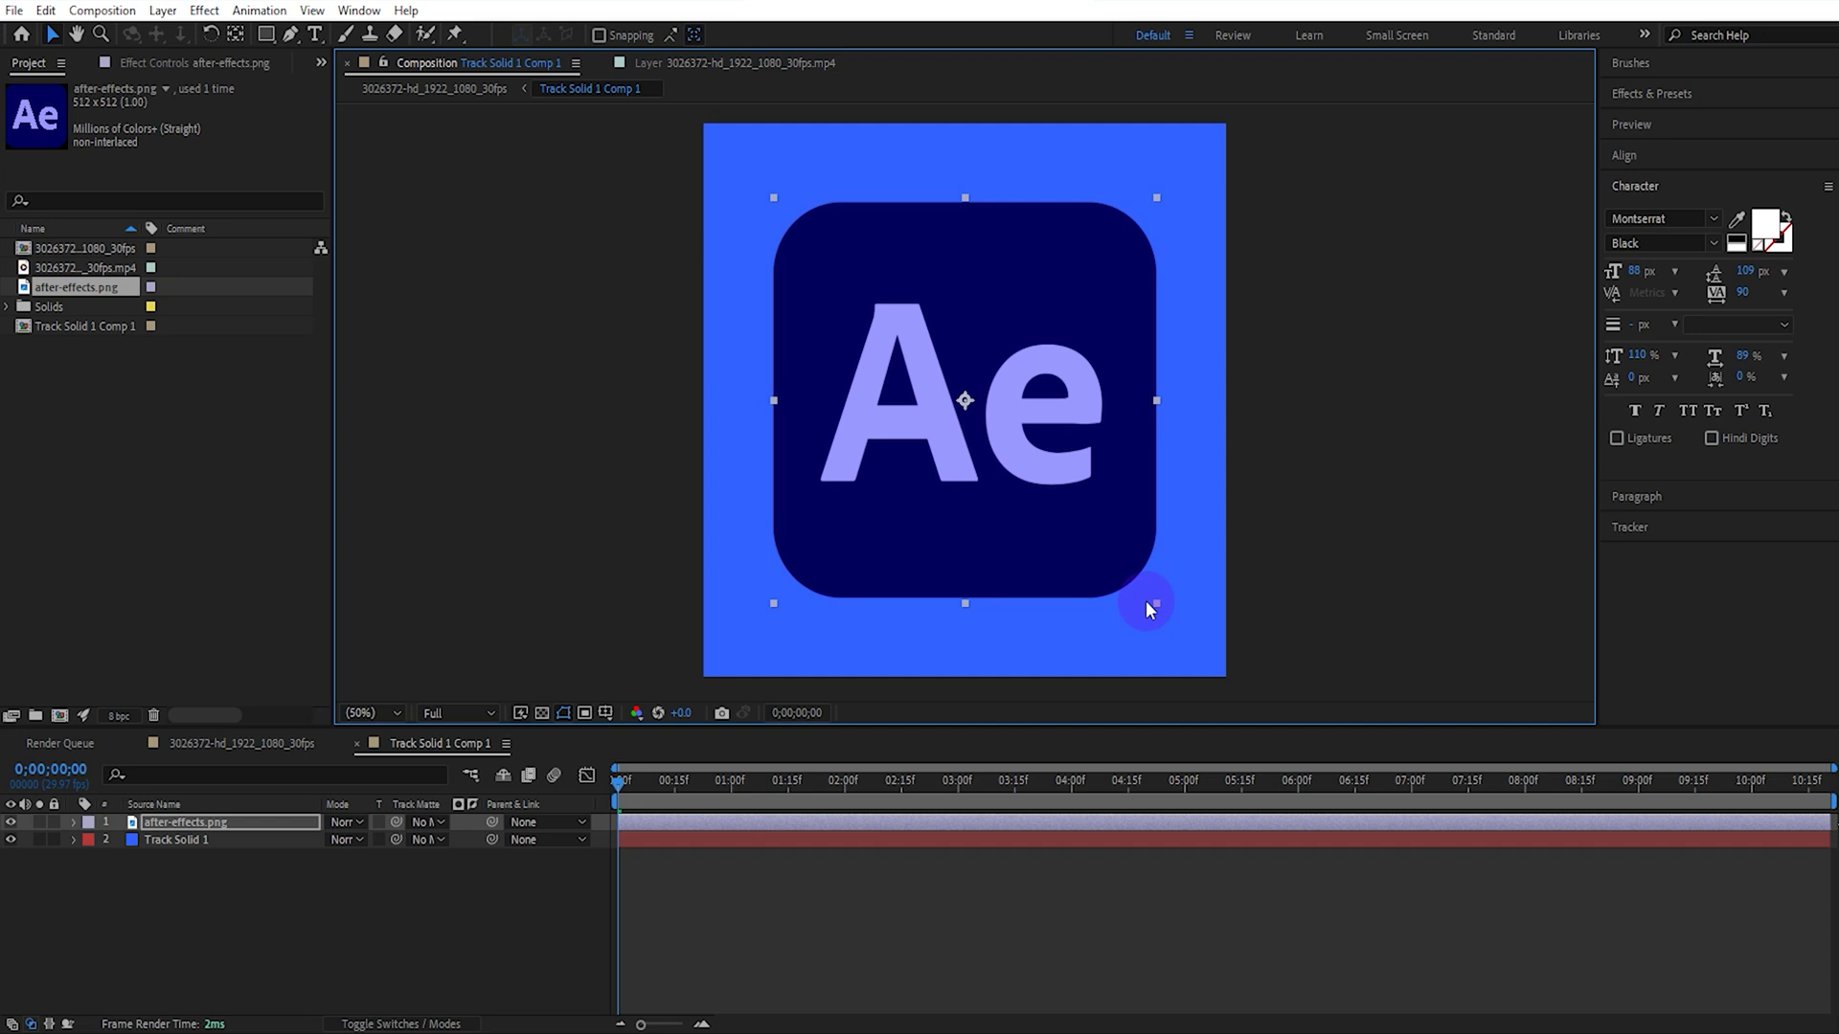
Delete Track Solid 1 from Track Solid 1 Comp 1 and return to the street comp
click(265, 745)
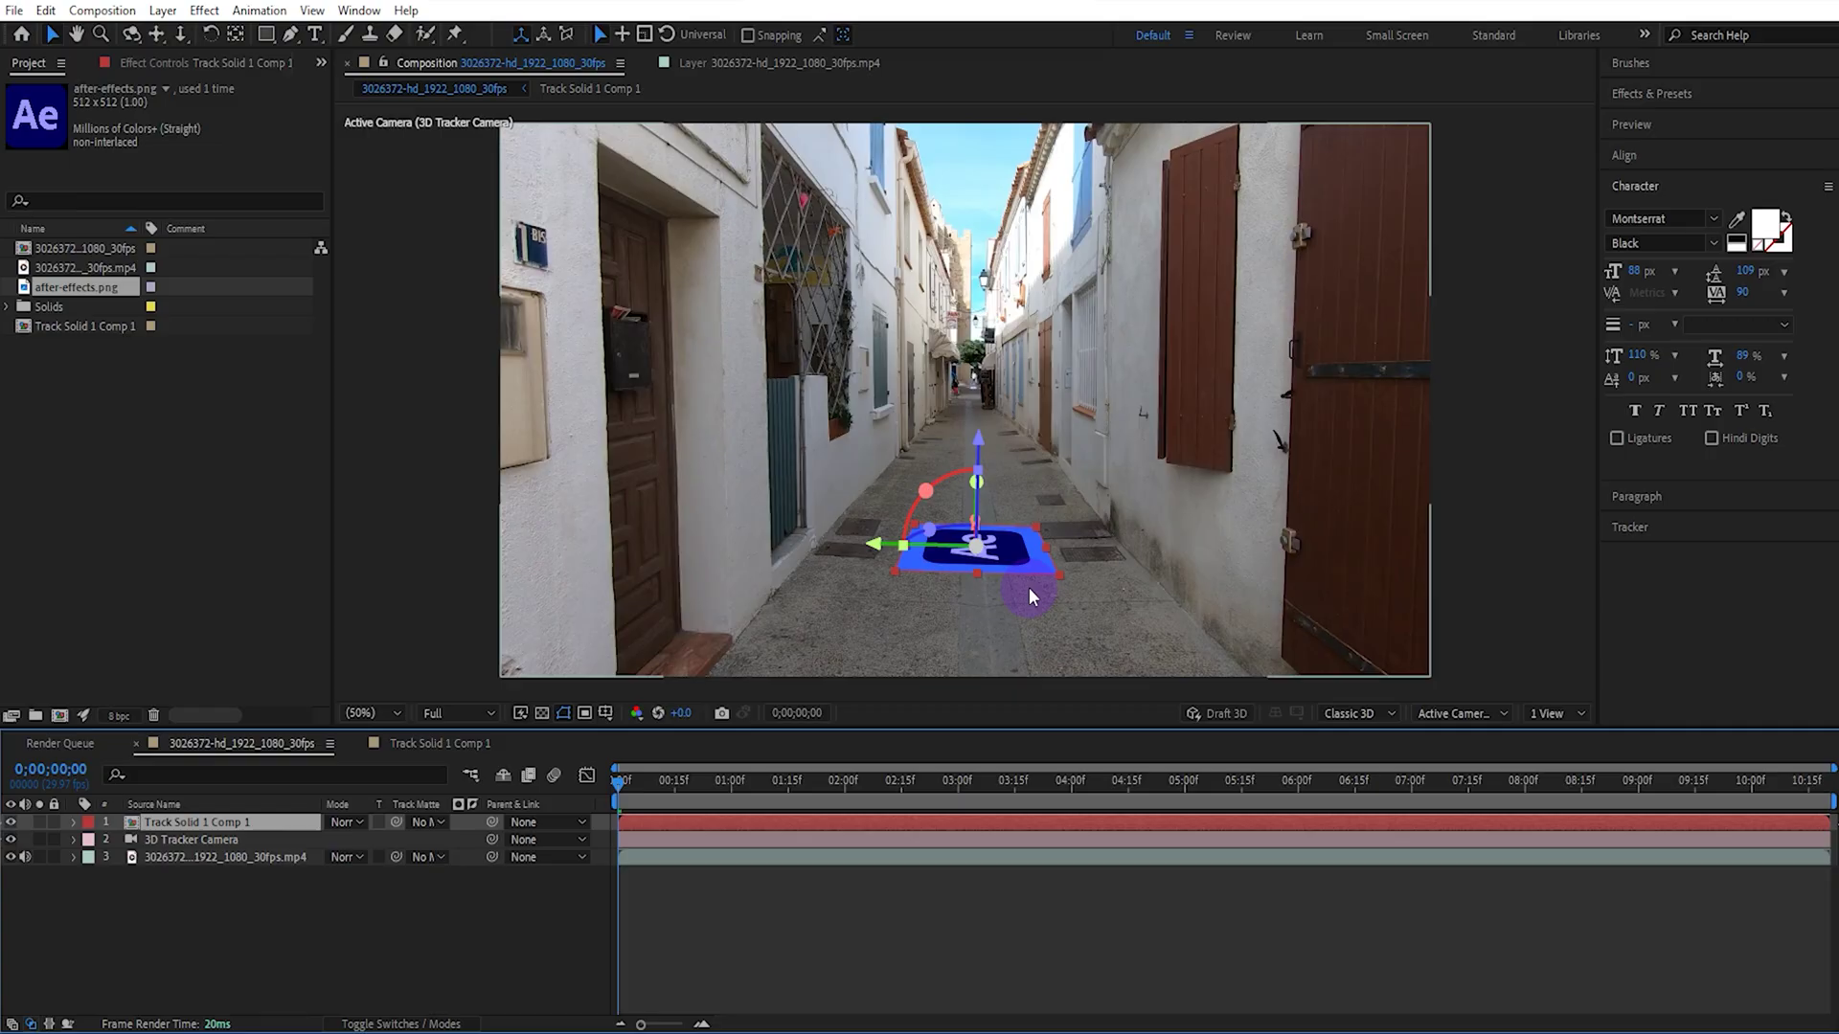
click(423, 746)
click(238, 842)
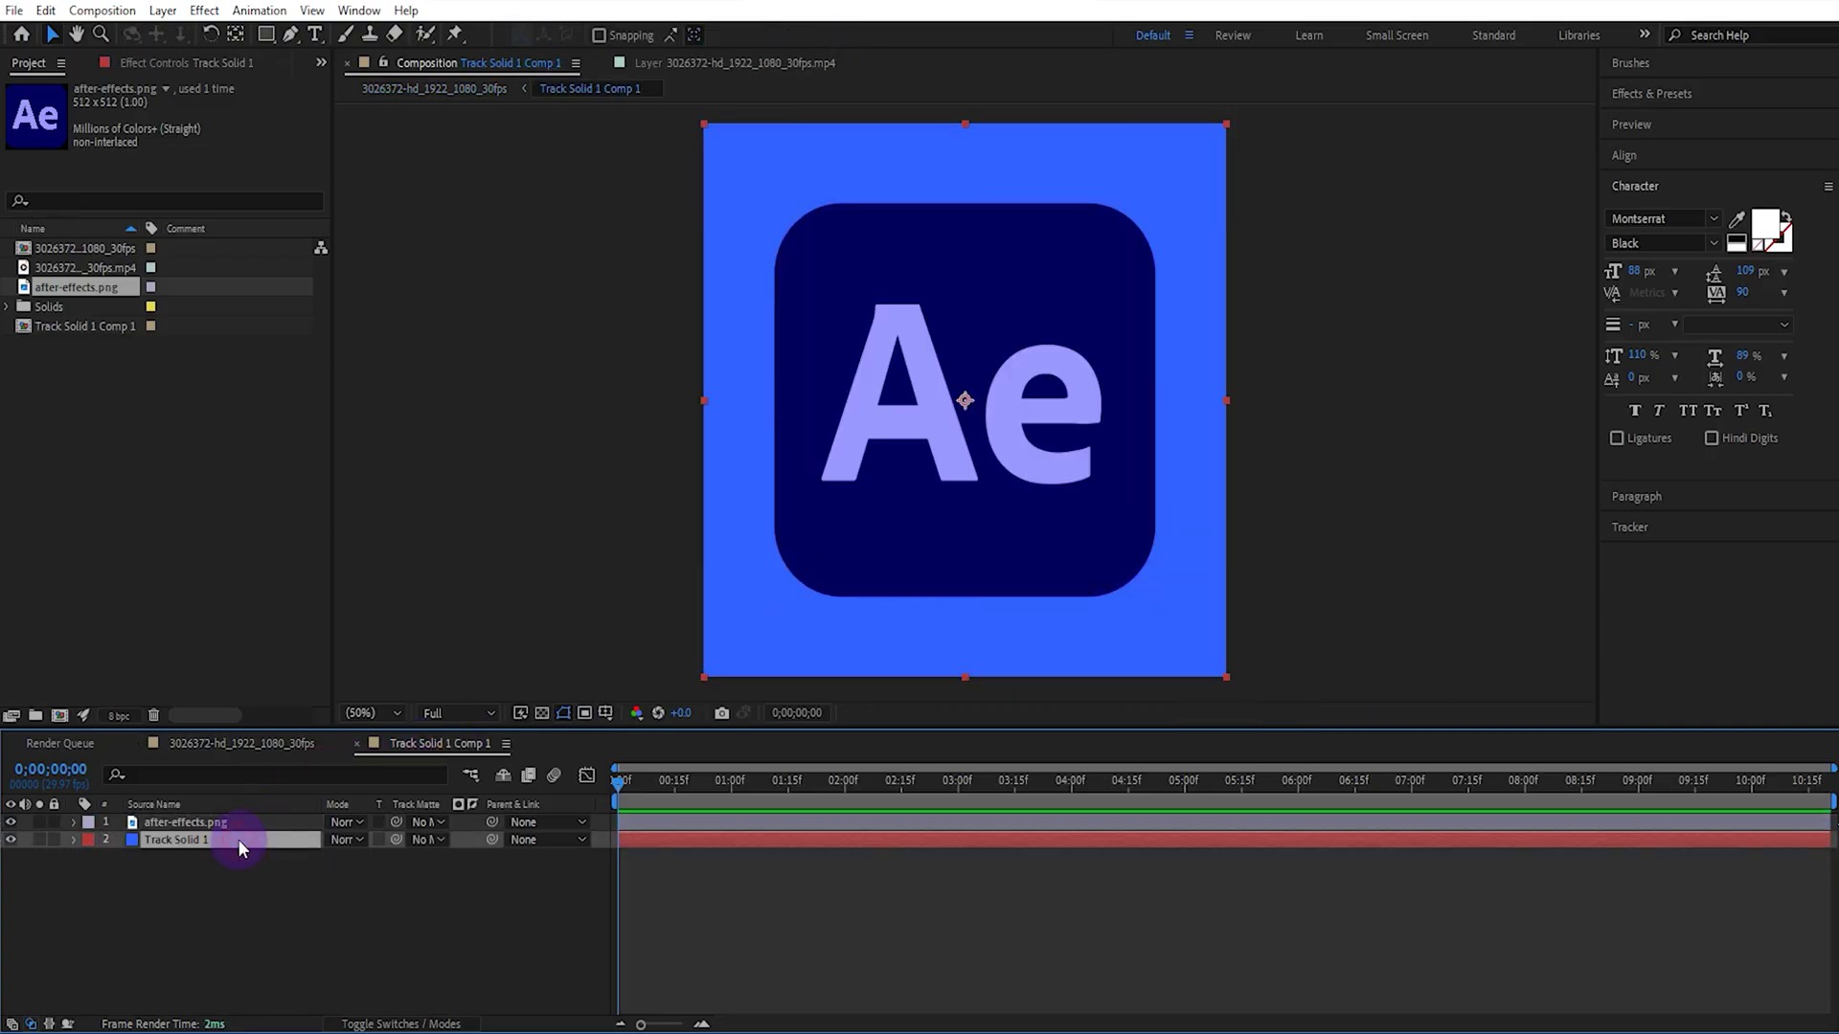
key(Delete)
click(242, 742)
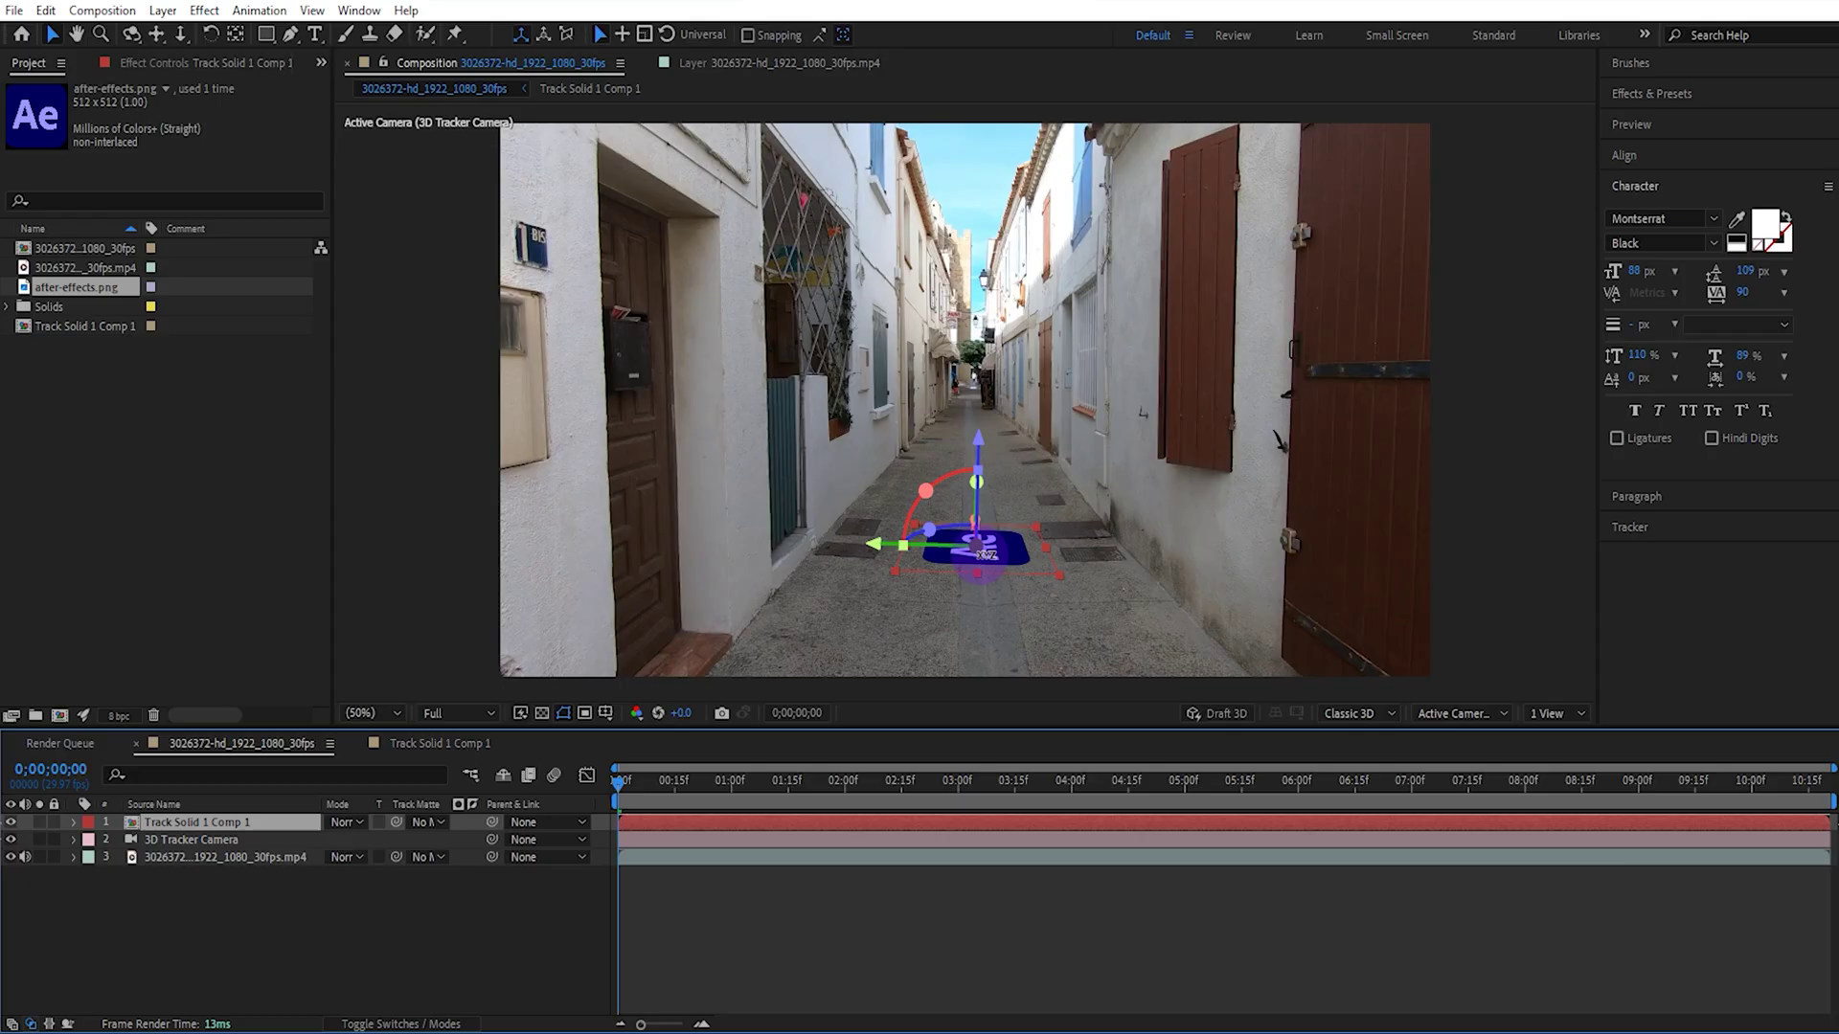
scroll(1011, 583, up, 2)
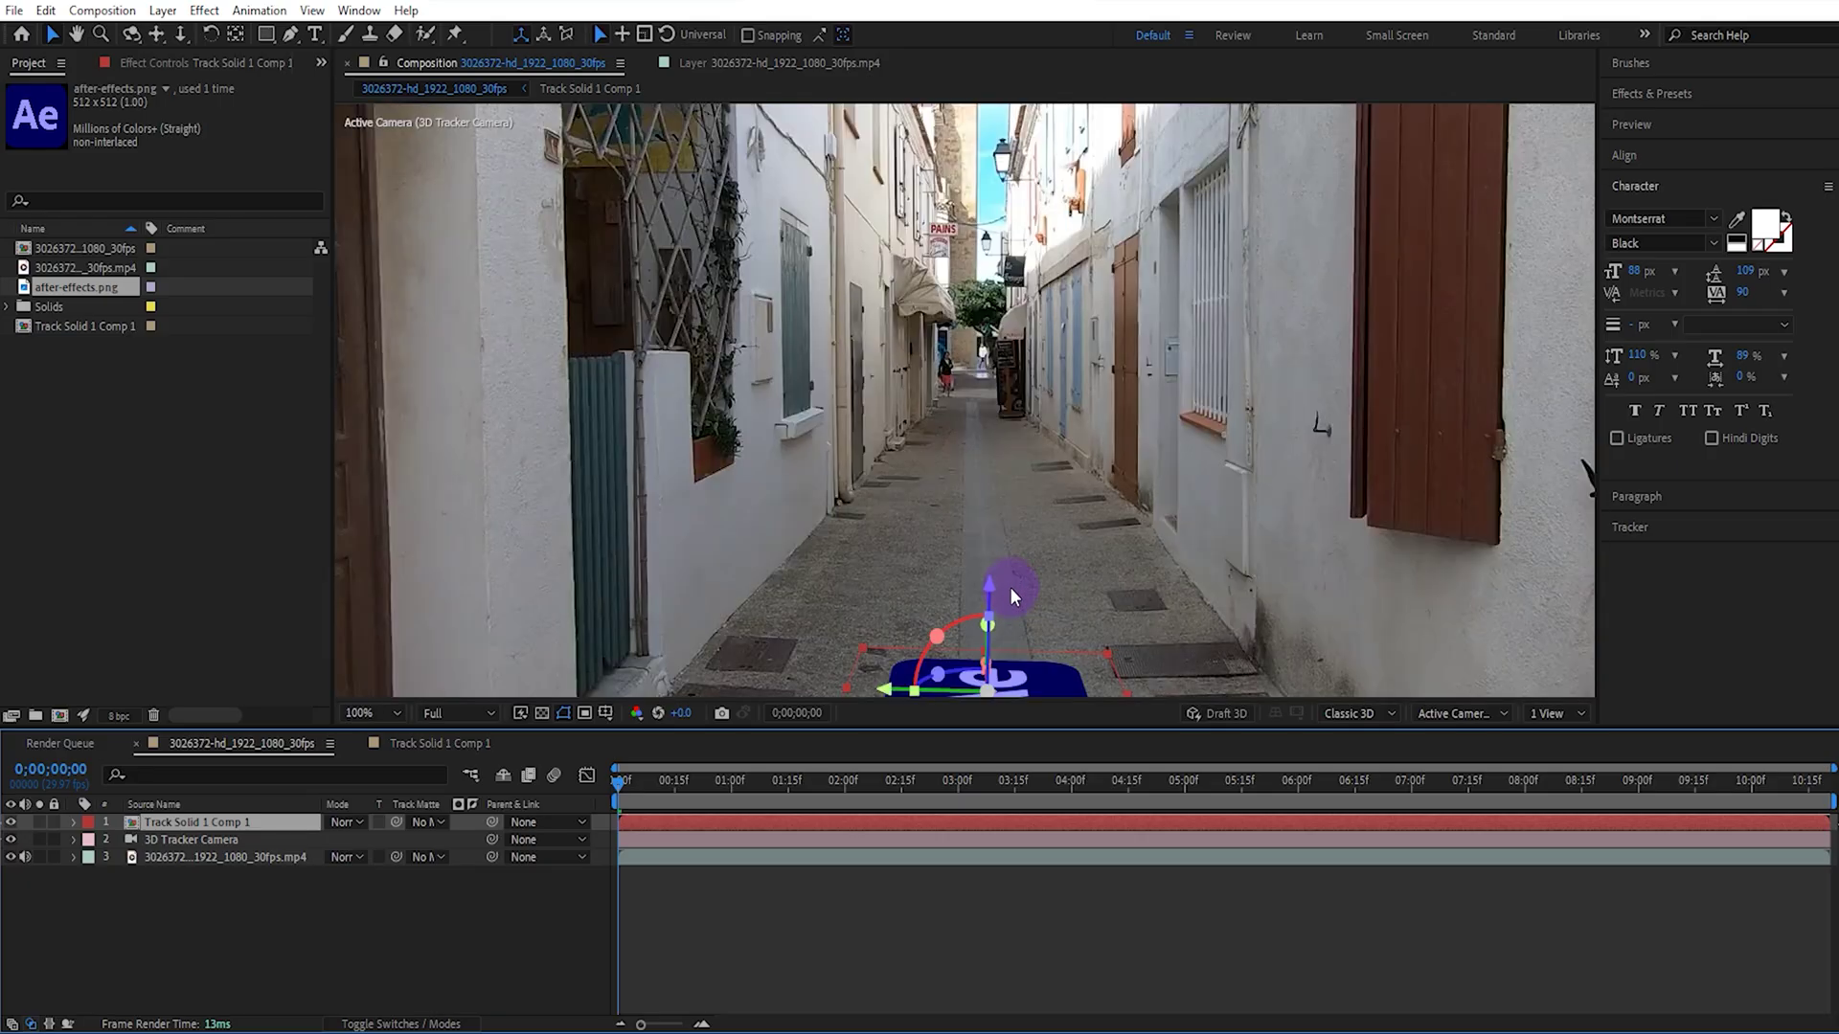
Rotate and scale up the Ae logo so it reads correctly on the ground
drag(1010, 587, 1006, 399)
key(v)
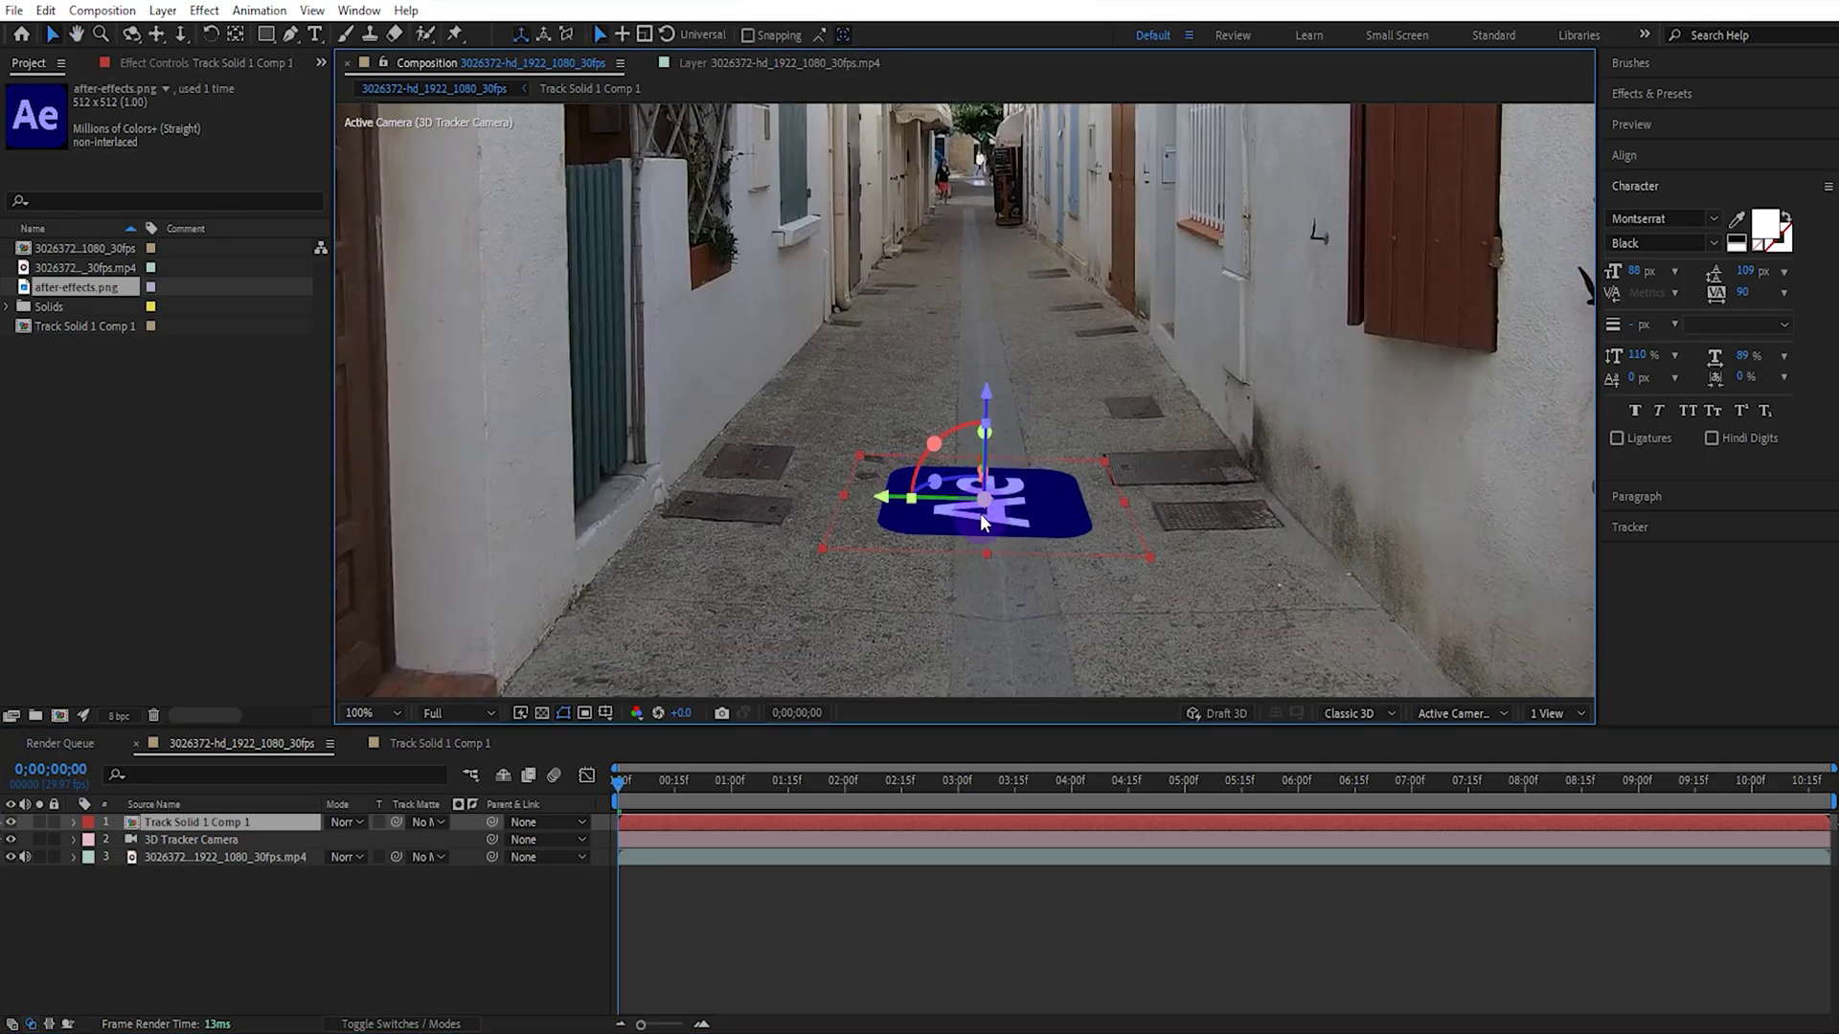
drag(955, 472, 1110, 487)
drag(1182, 574, 1279, 615)
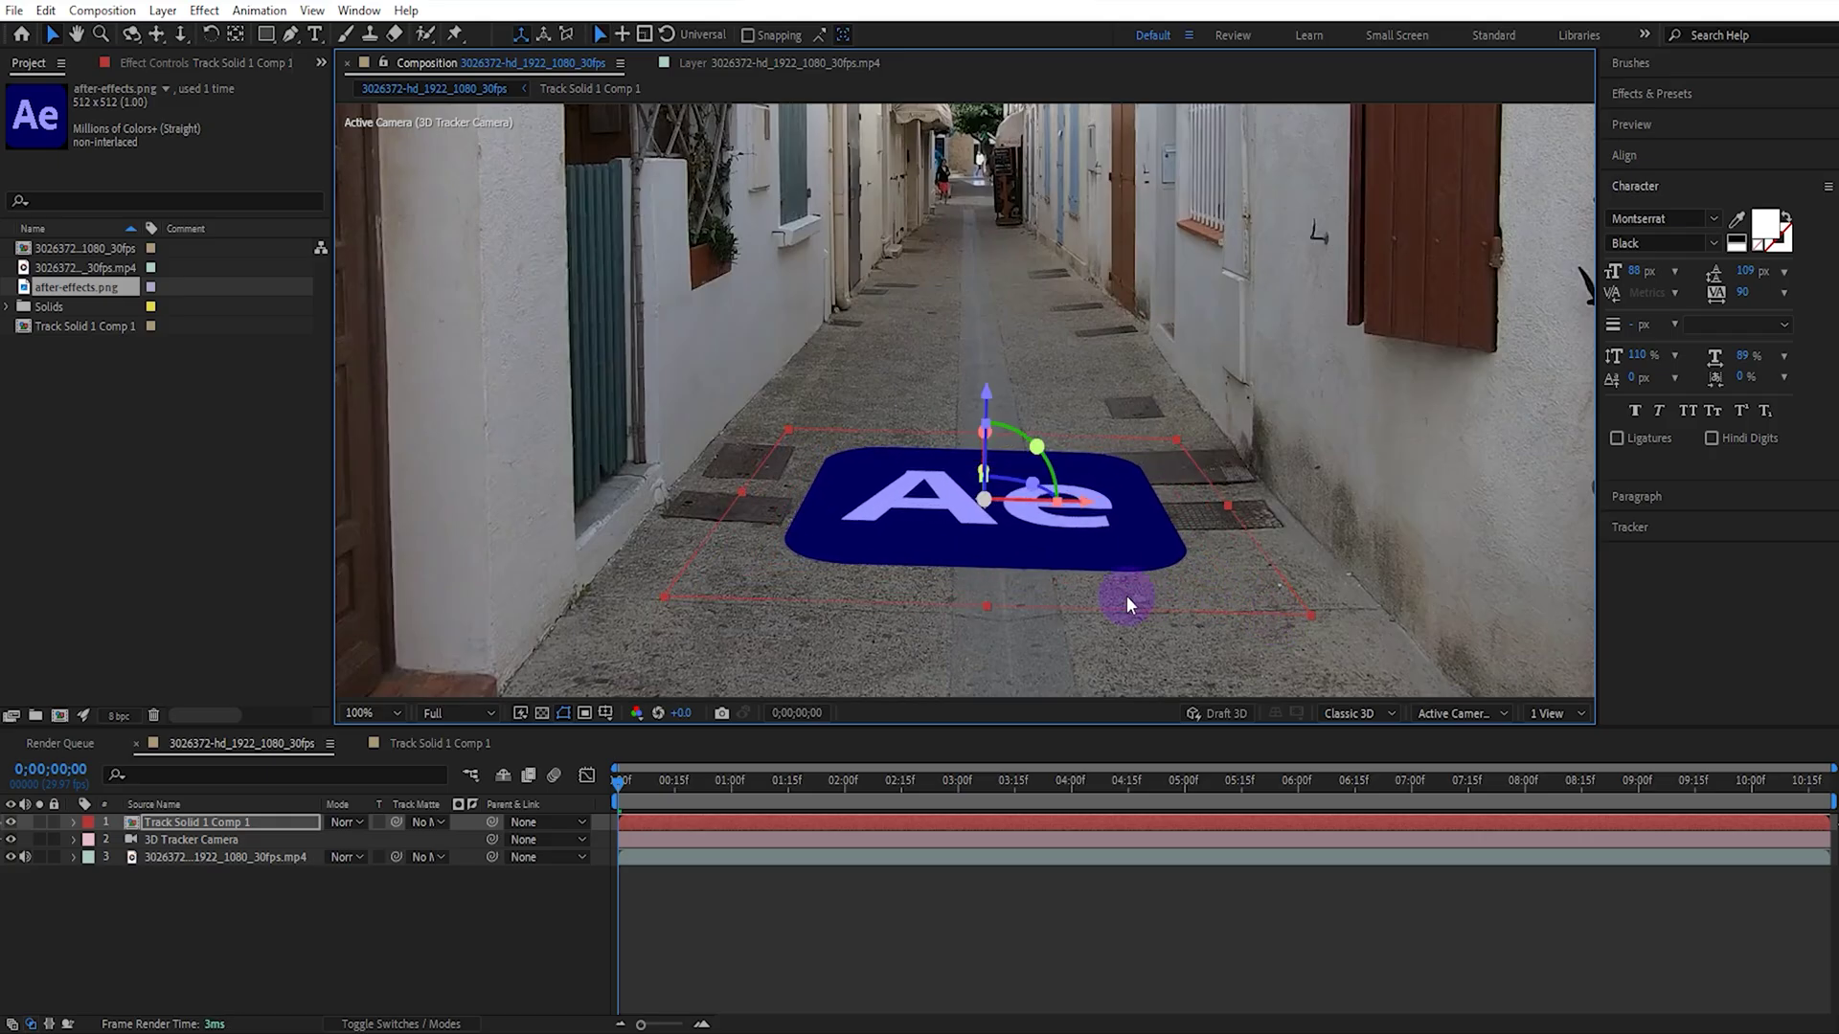
Set the viewer magnification to Fit and scrub to preview the tracked icon
click(376, 714)
click(424, 368)
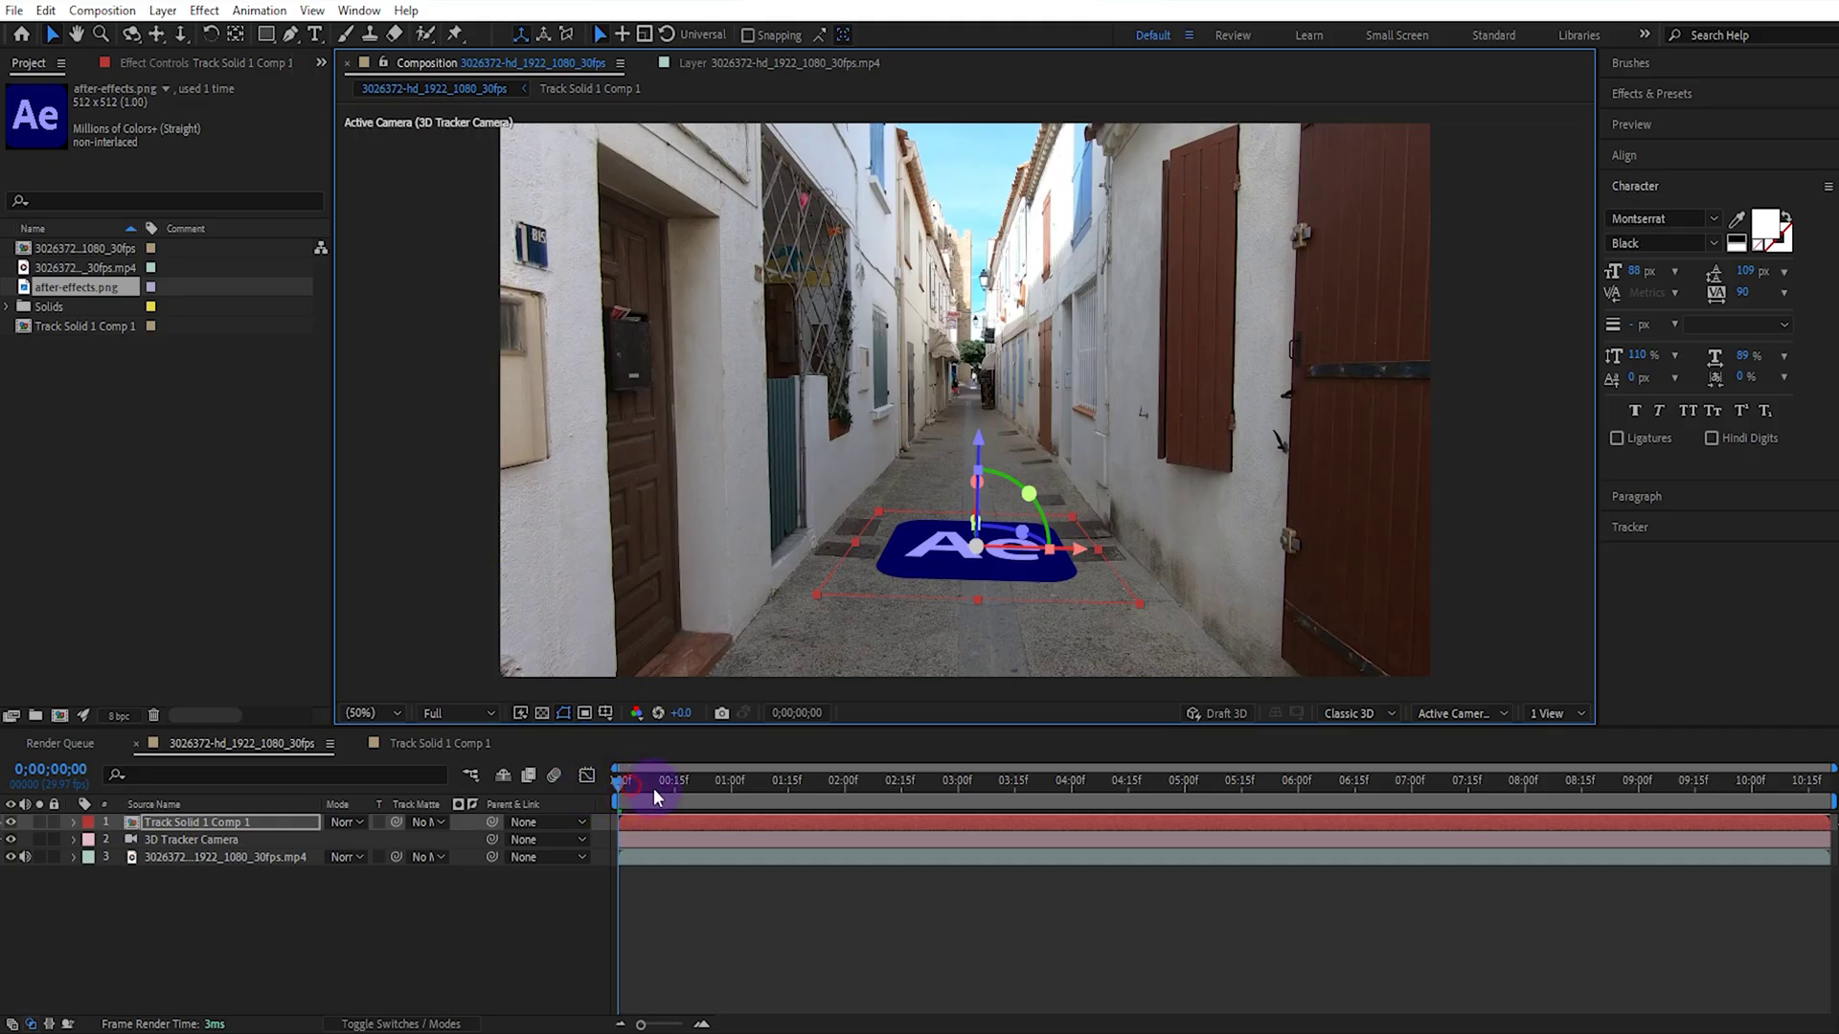
mouse_move(654, 789)
mouse_down()
mouse_move(874, 803)
mouse_move(504, 841)
mouse_up()
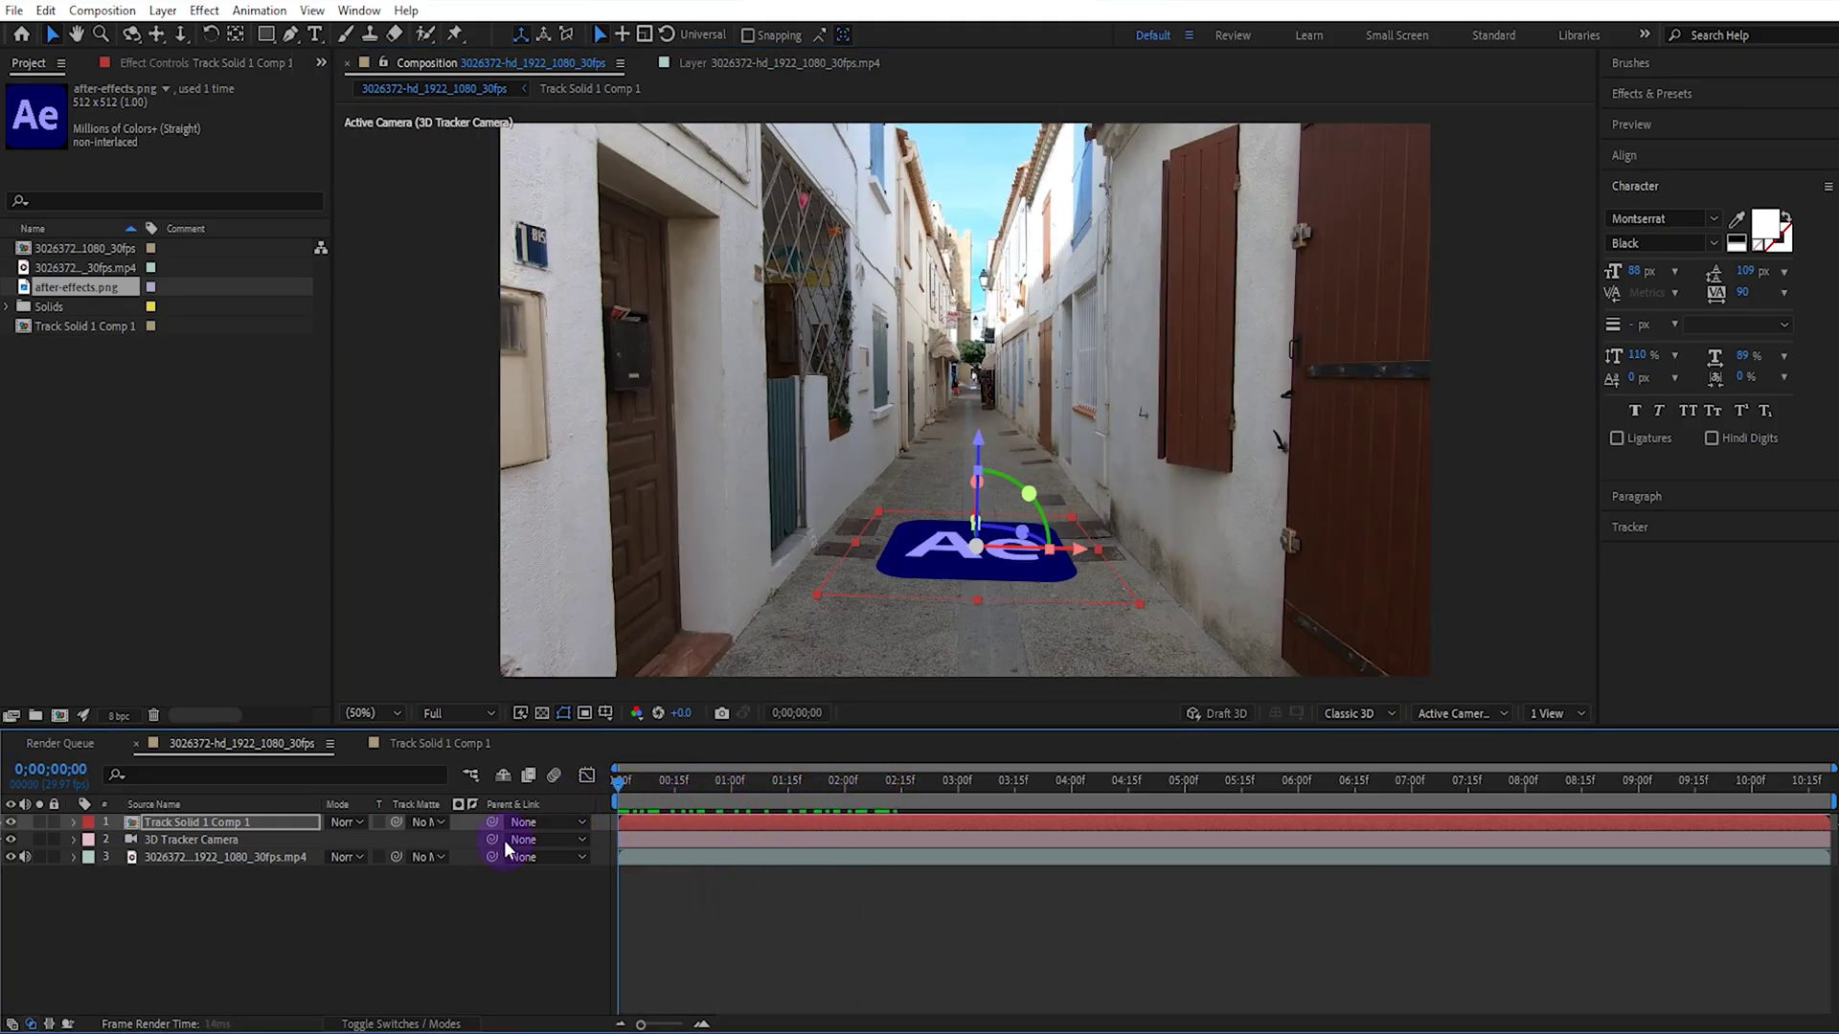
Show the street footage's 3D Camera Tracker track points in Effect Controls
click(494, 912)
click(278, 864)
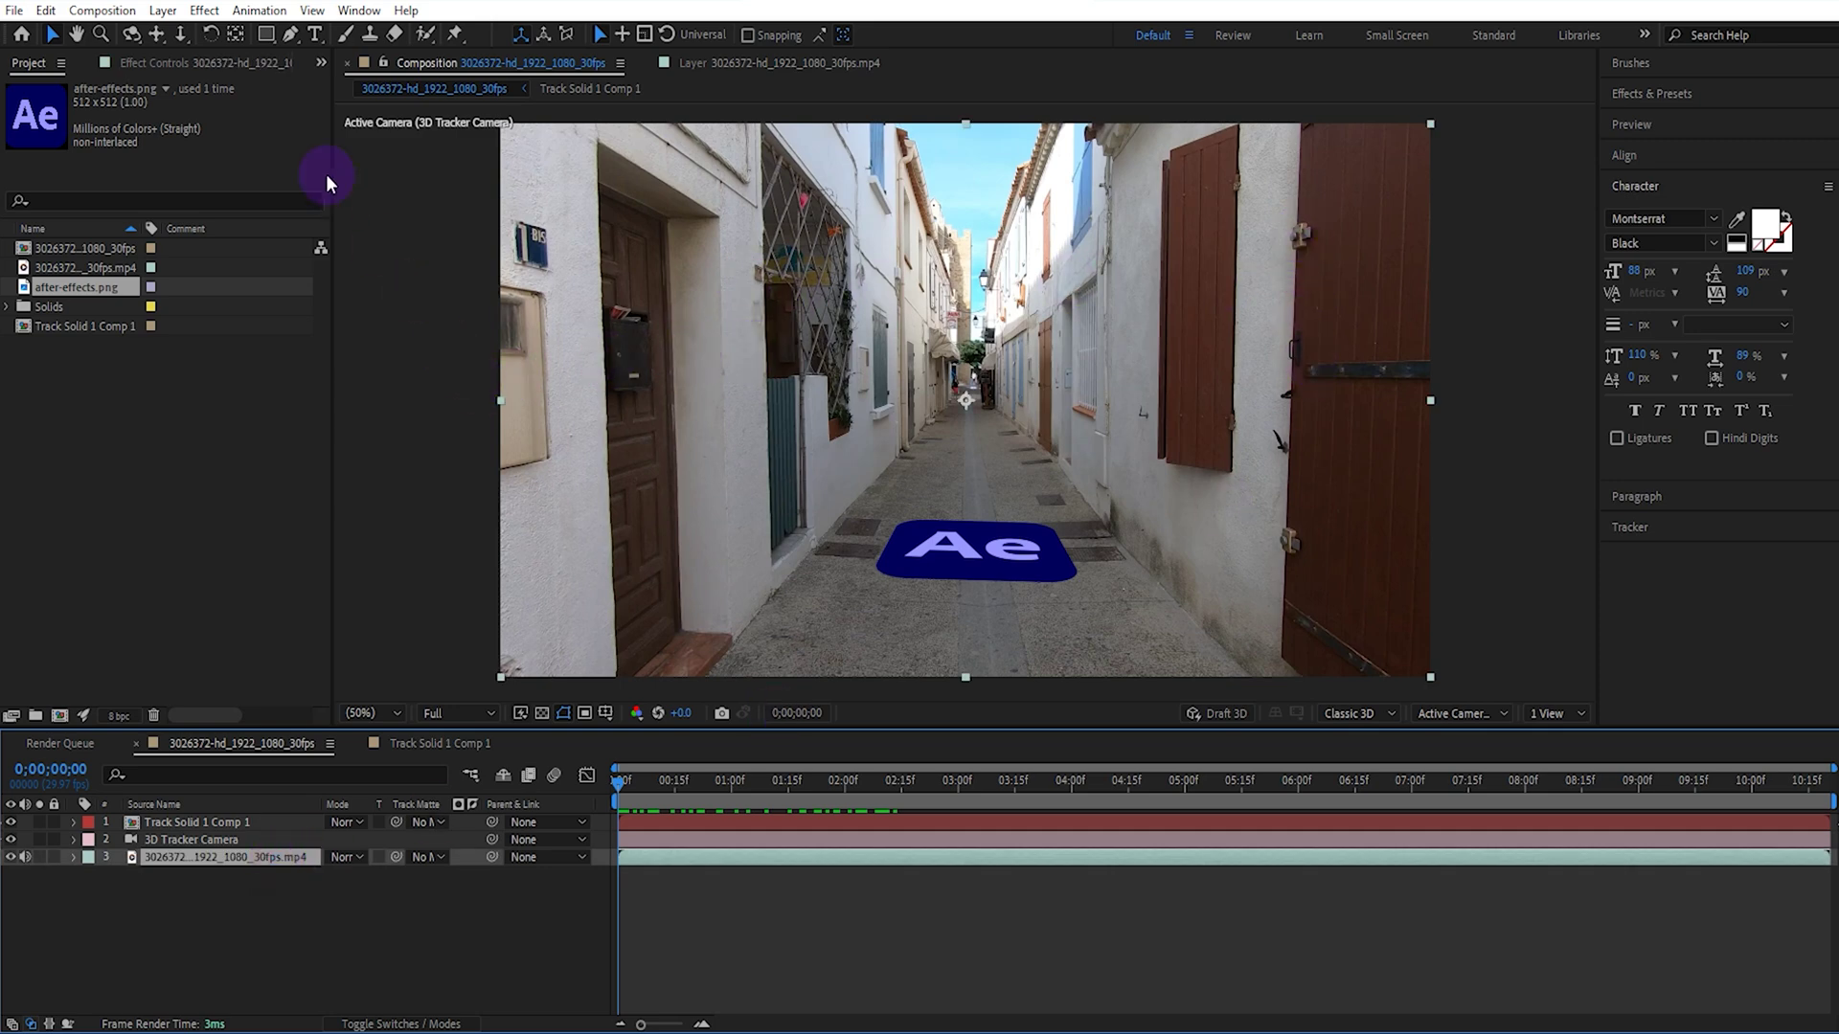
click(259, 65)
drag(197, 230, 184, 233)
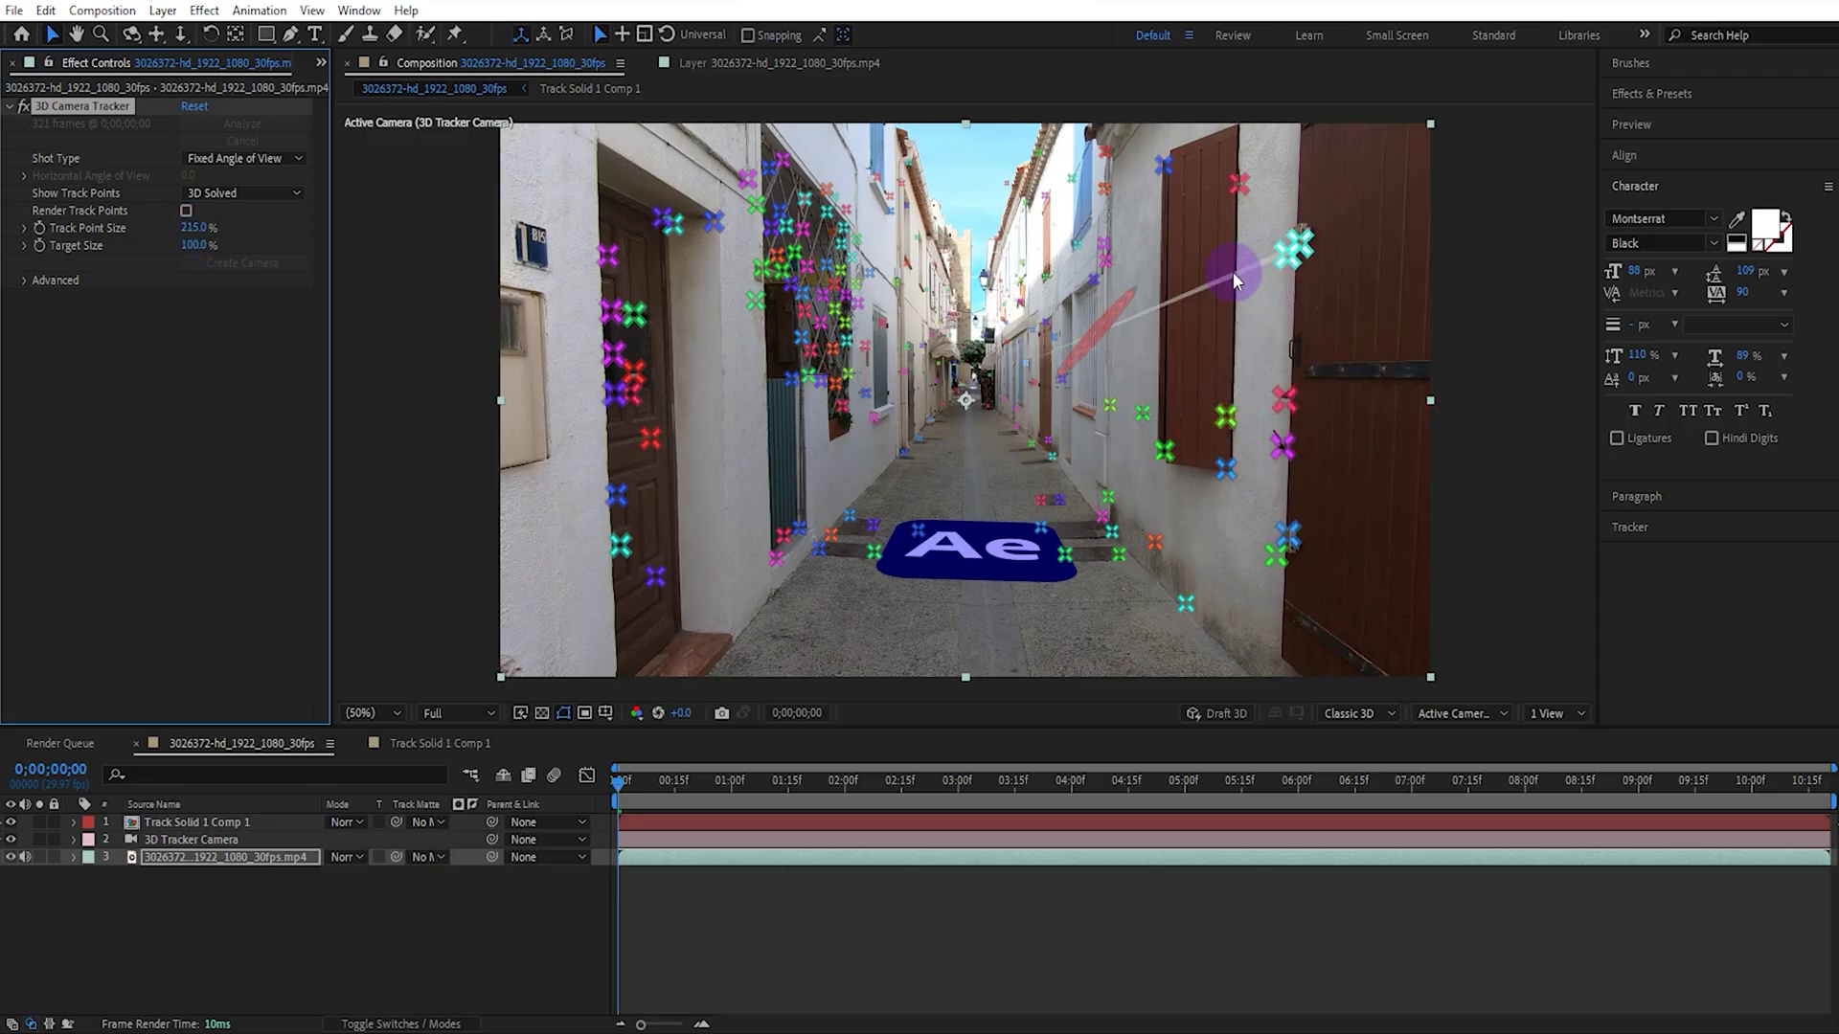
Create a text layer reading TRACK at right-wall track points
click(1278, 332)
right_click(1278, 331)
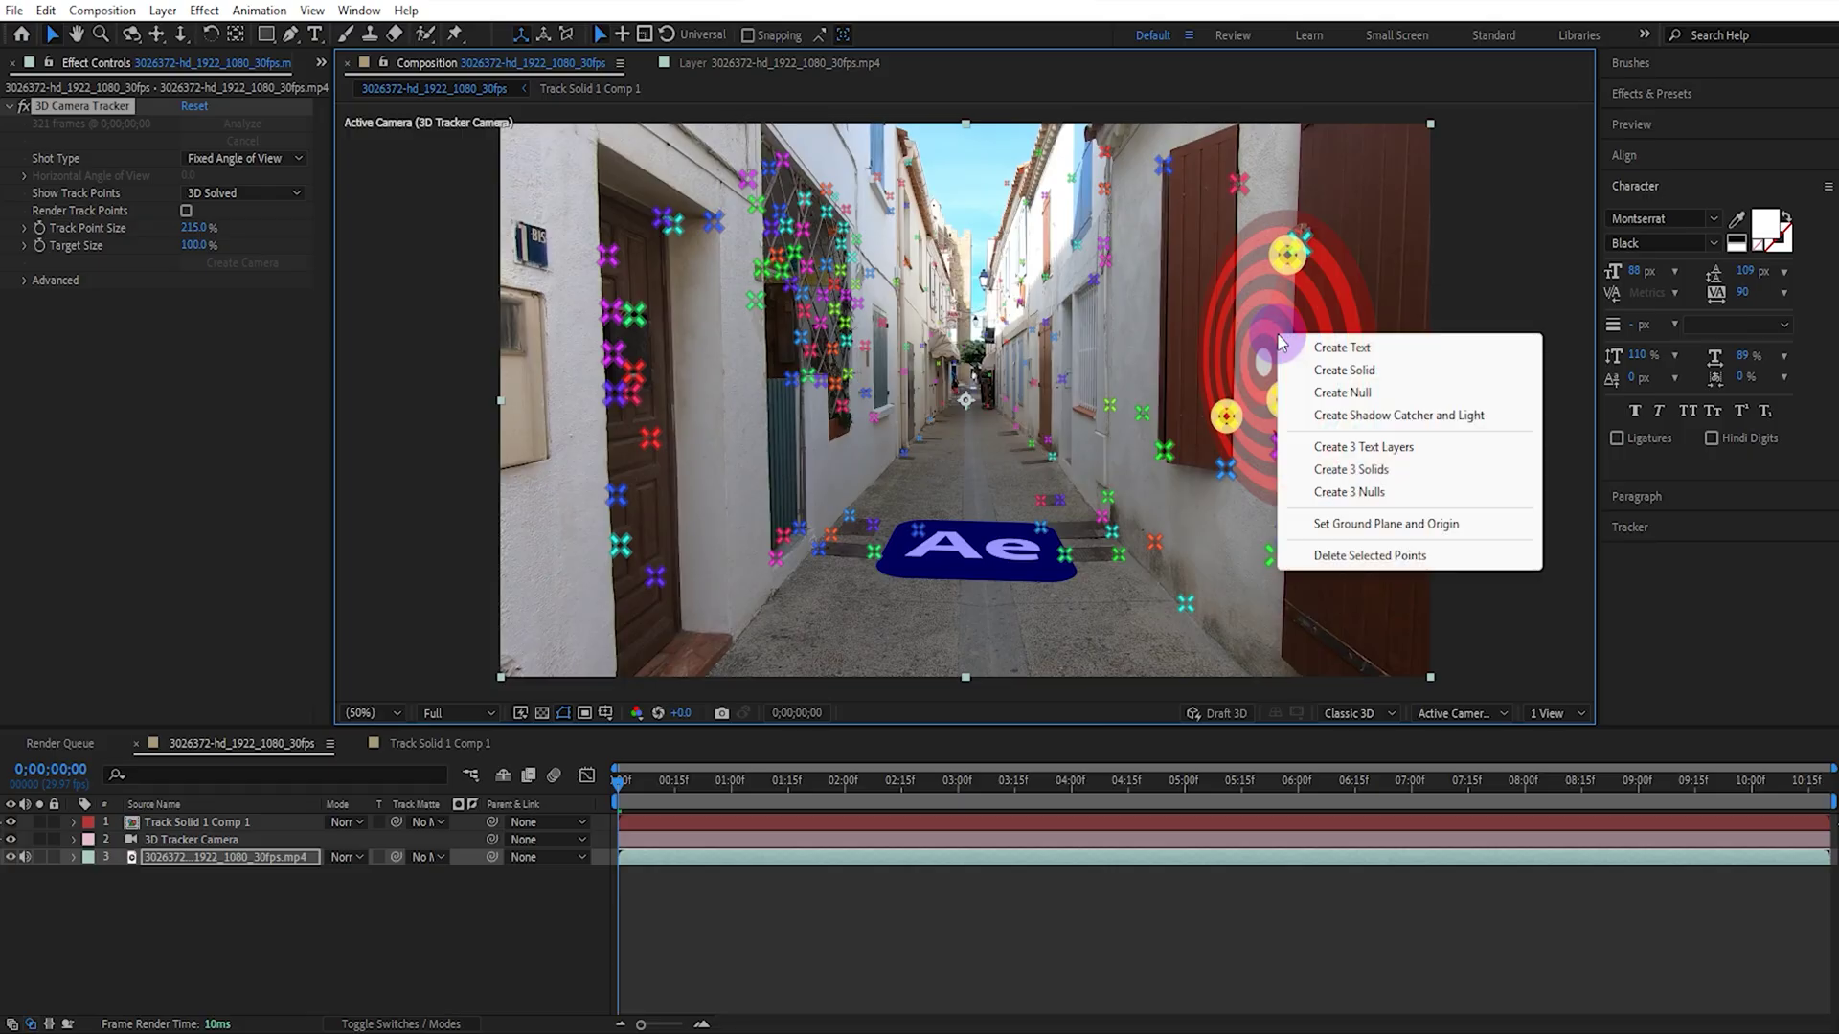
click(1350, 350)
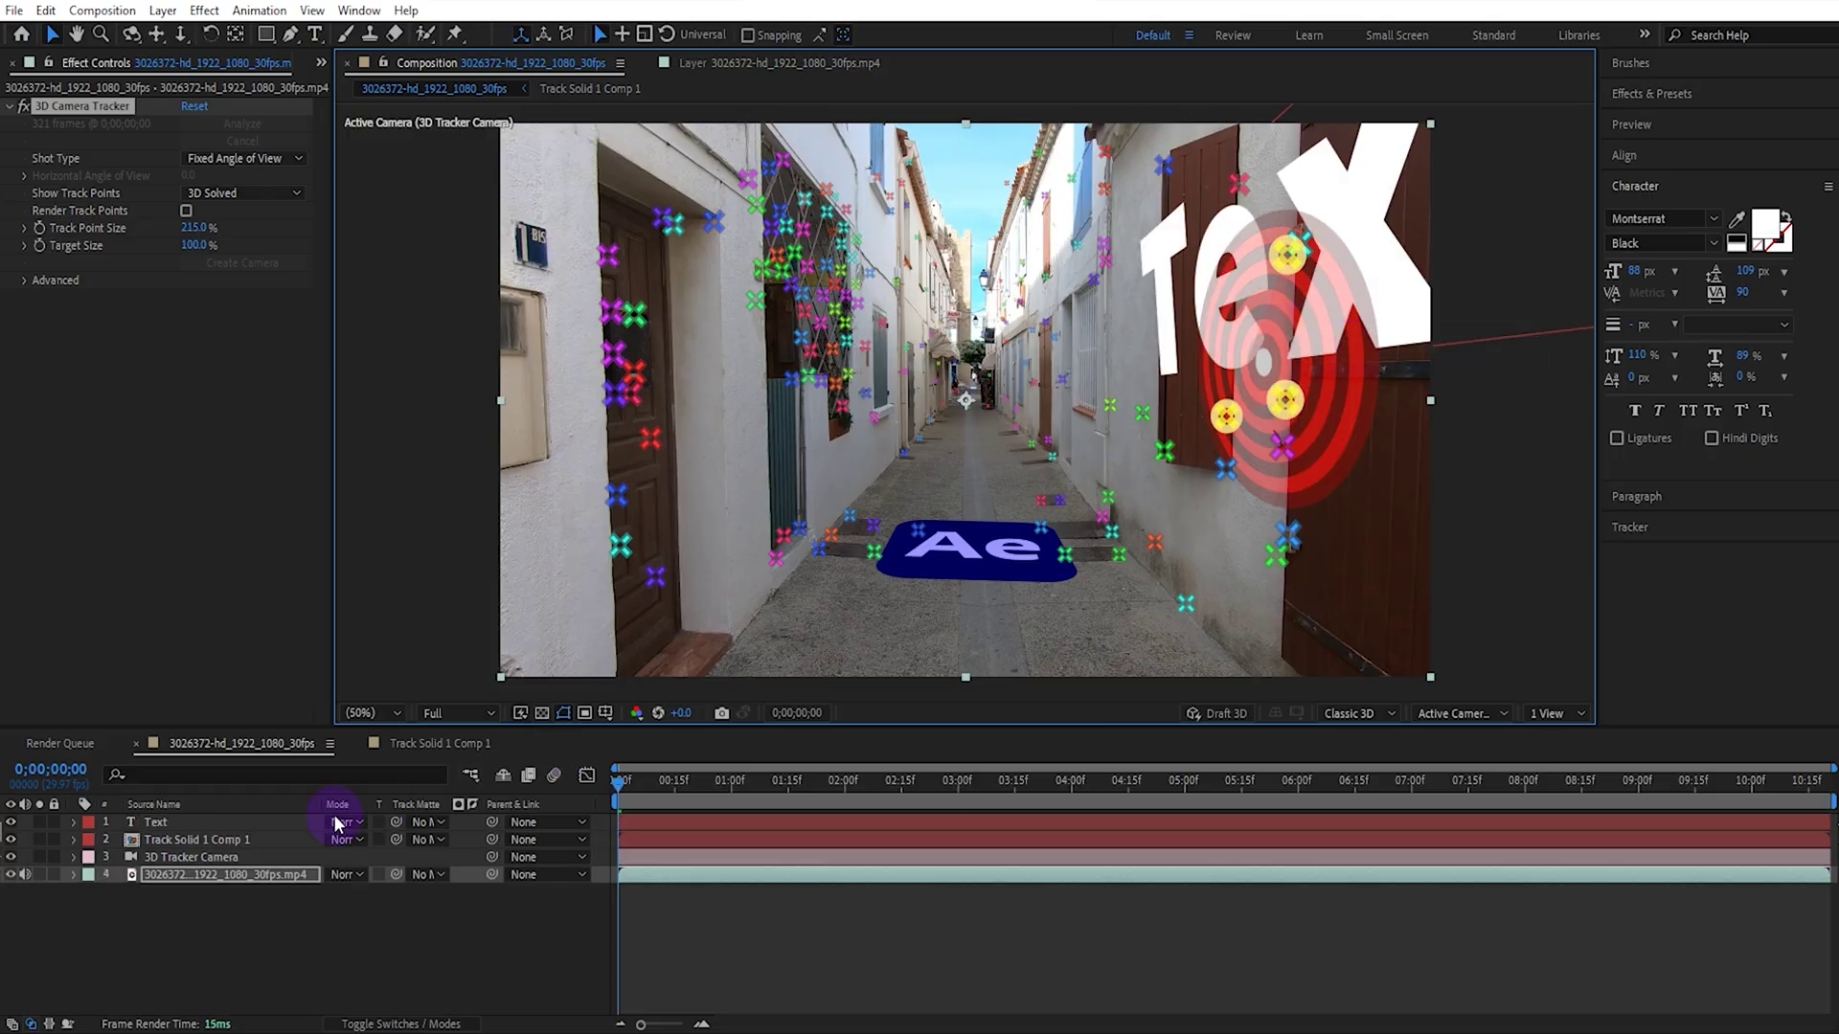
click(214, 819)
double_click(214, 820)
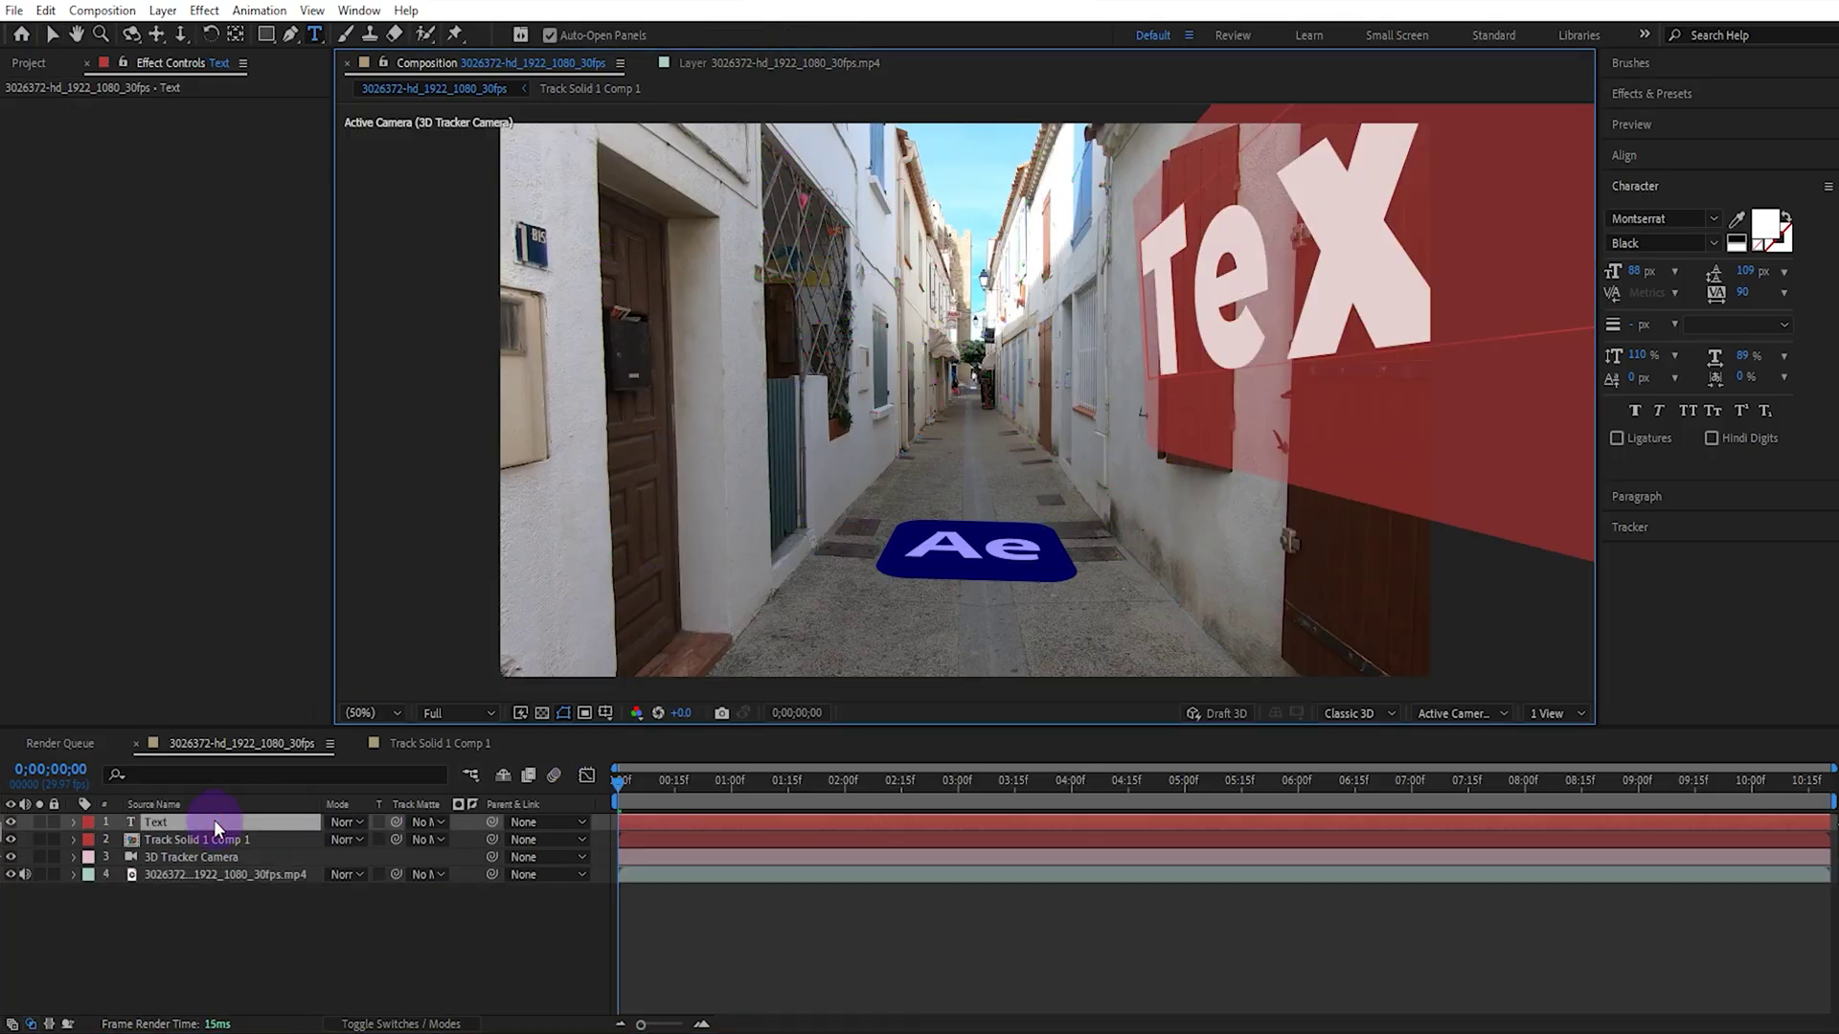
text(TRACK)
key(Escape)
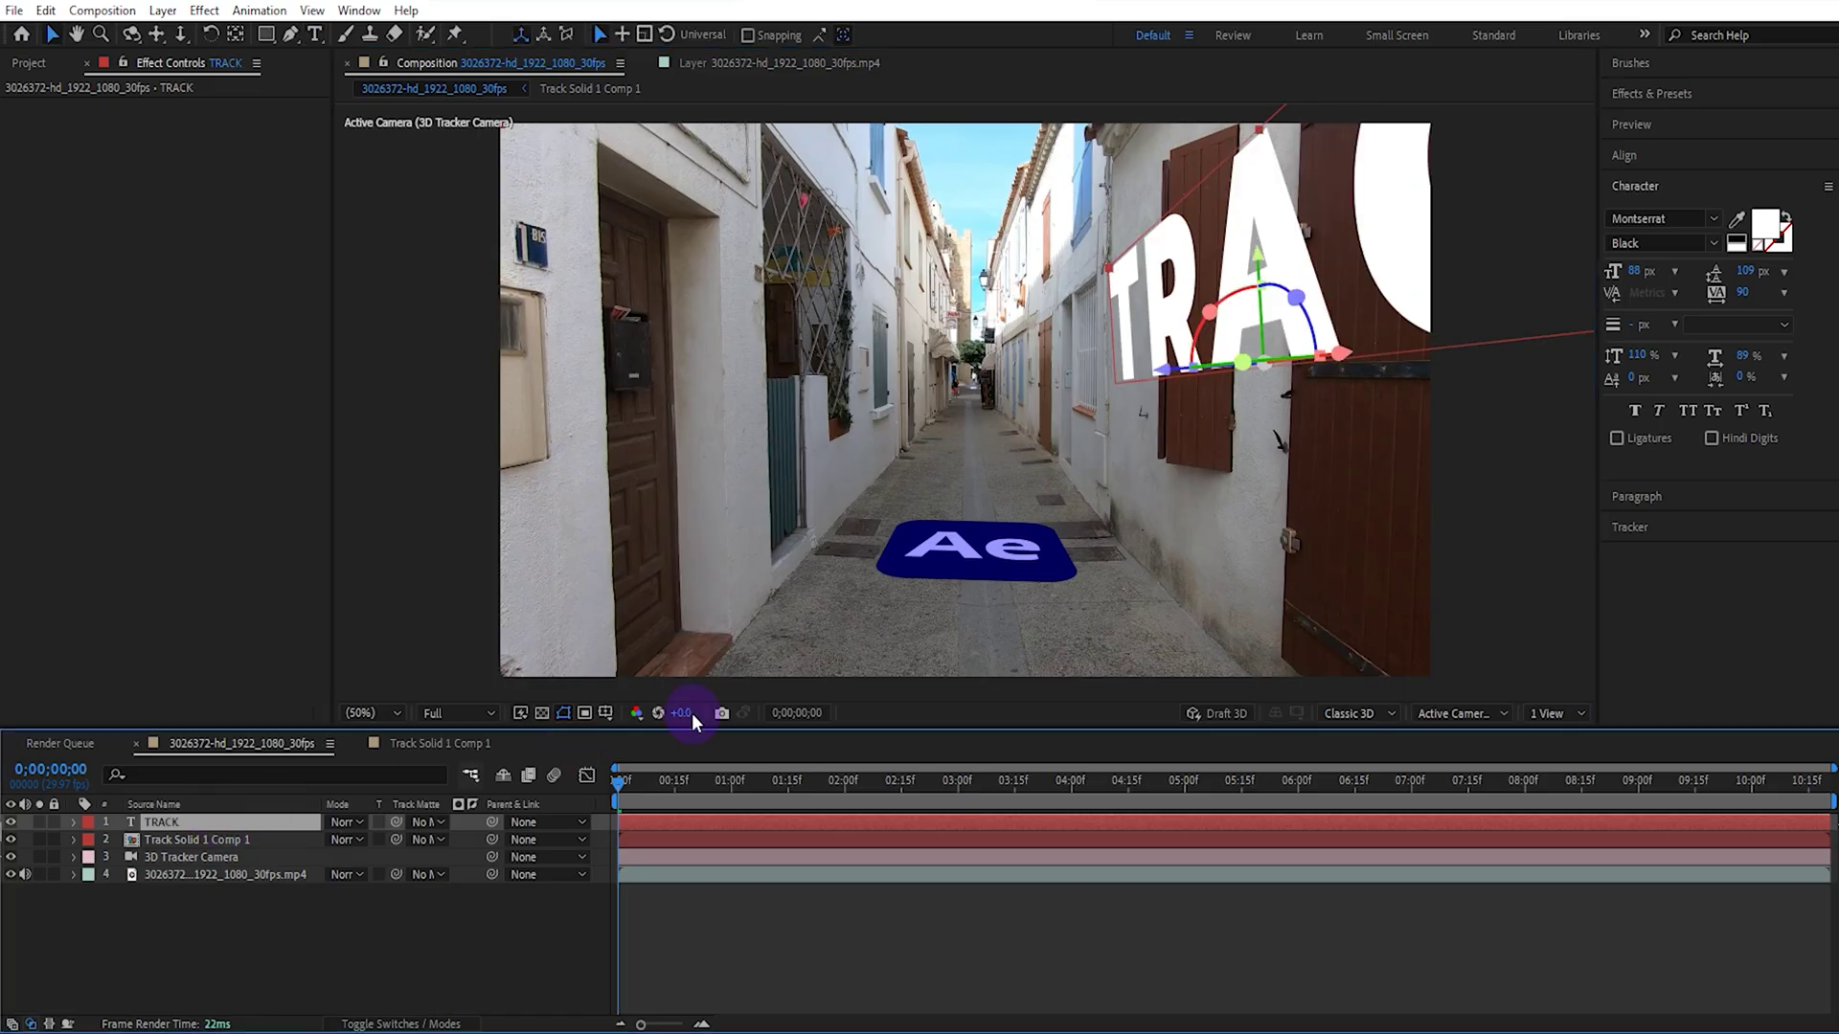
Rotate TRACK along the right wall and scrub to check it sticks
mouse_move(1360, 380)
mouse_down()
mouse_move(1162, 360)
mouse_move(1108, 280)
mouse_move(1396, 296)
mouse_move(1155, 231)
mouse_move(1207, 351)
mouse_move(1216, 341)
mouse_up()
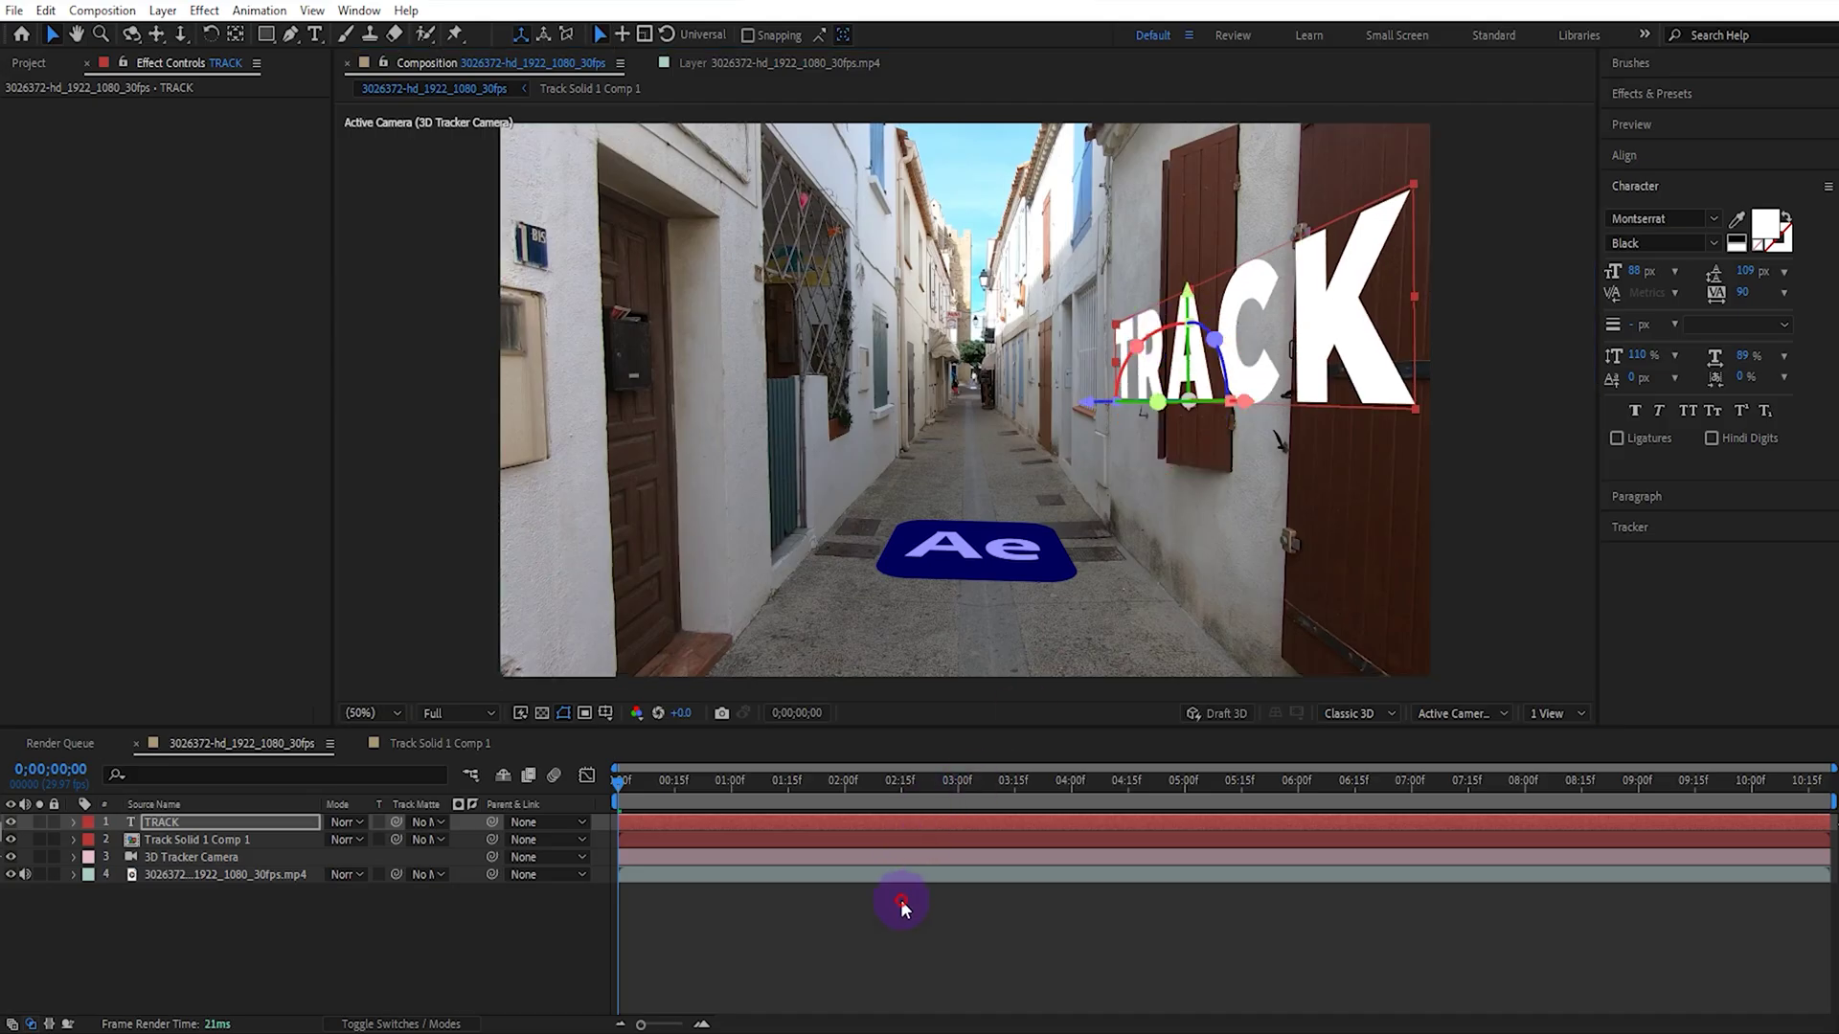
click(854, 905)
mouse_move(660, 789)
mouse_down()
mouse_move(607, 792)
mouse_move(1016, 799)
mouse_move(835, 795)
mouse_move(527, 829)
mouse_up()
Create a text layer from track points on the left wall
click(232, 876)
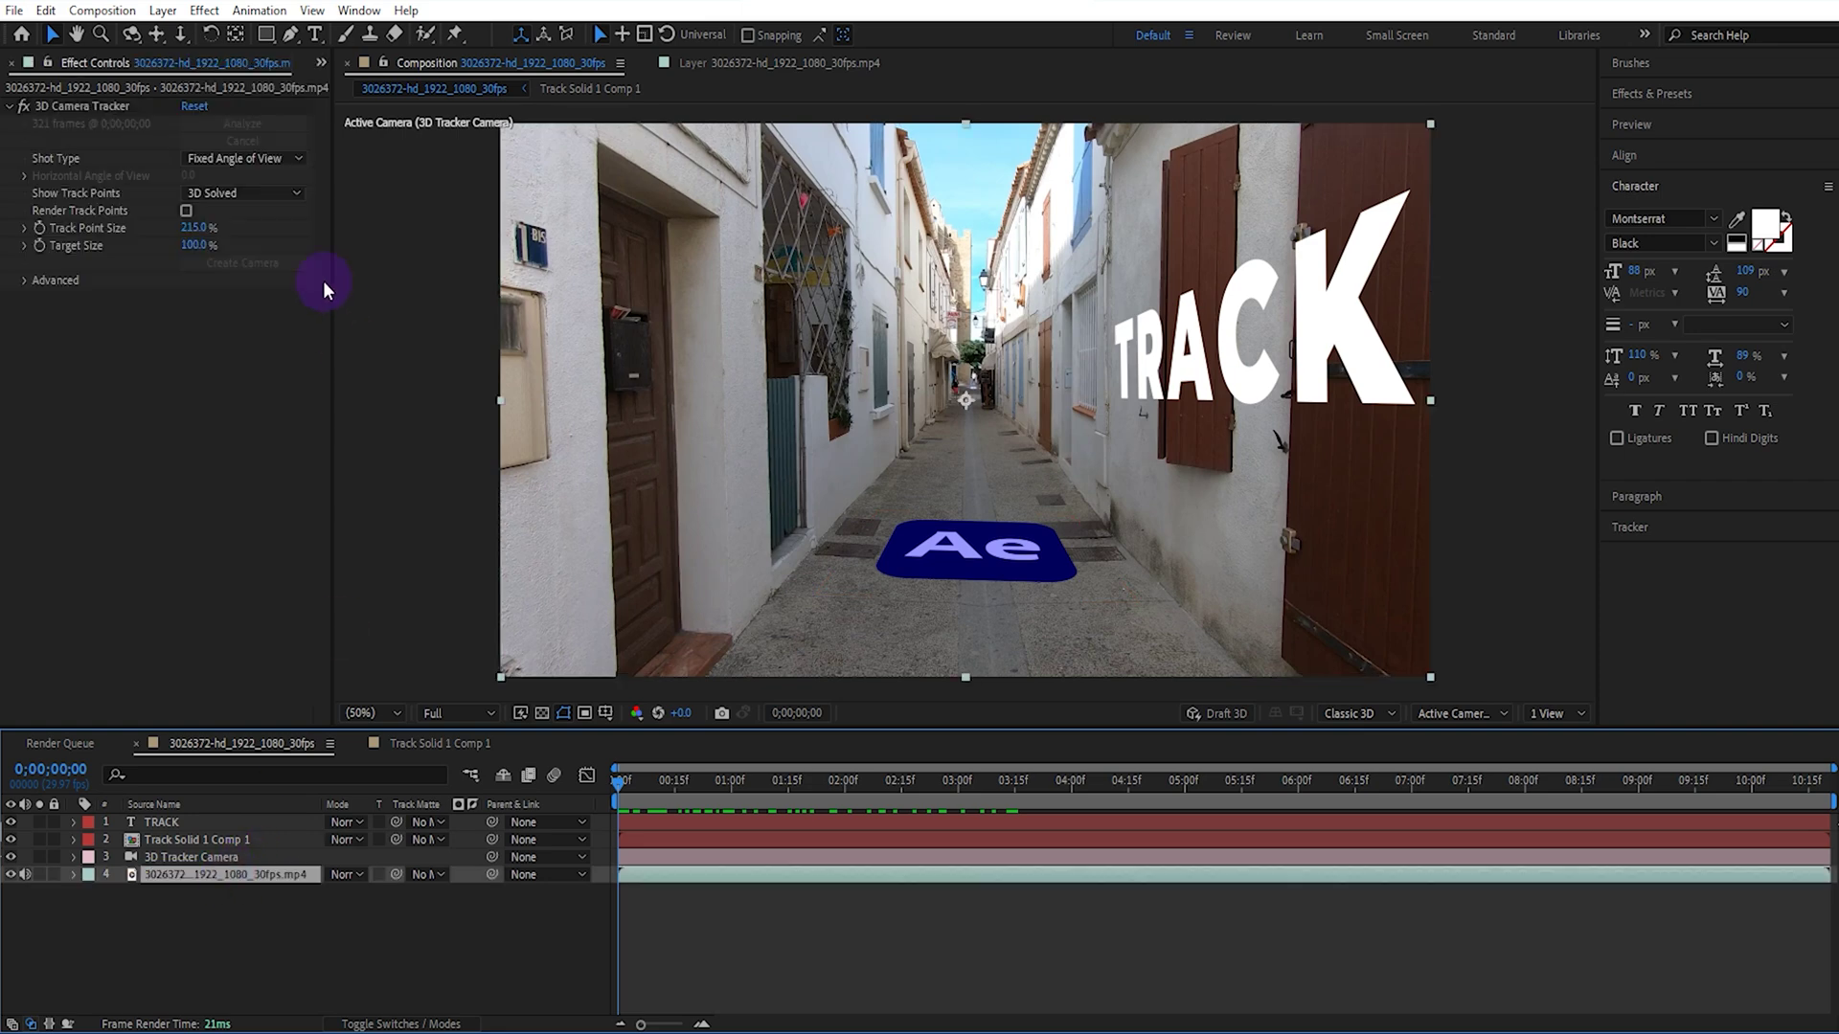
click(199, 229)
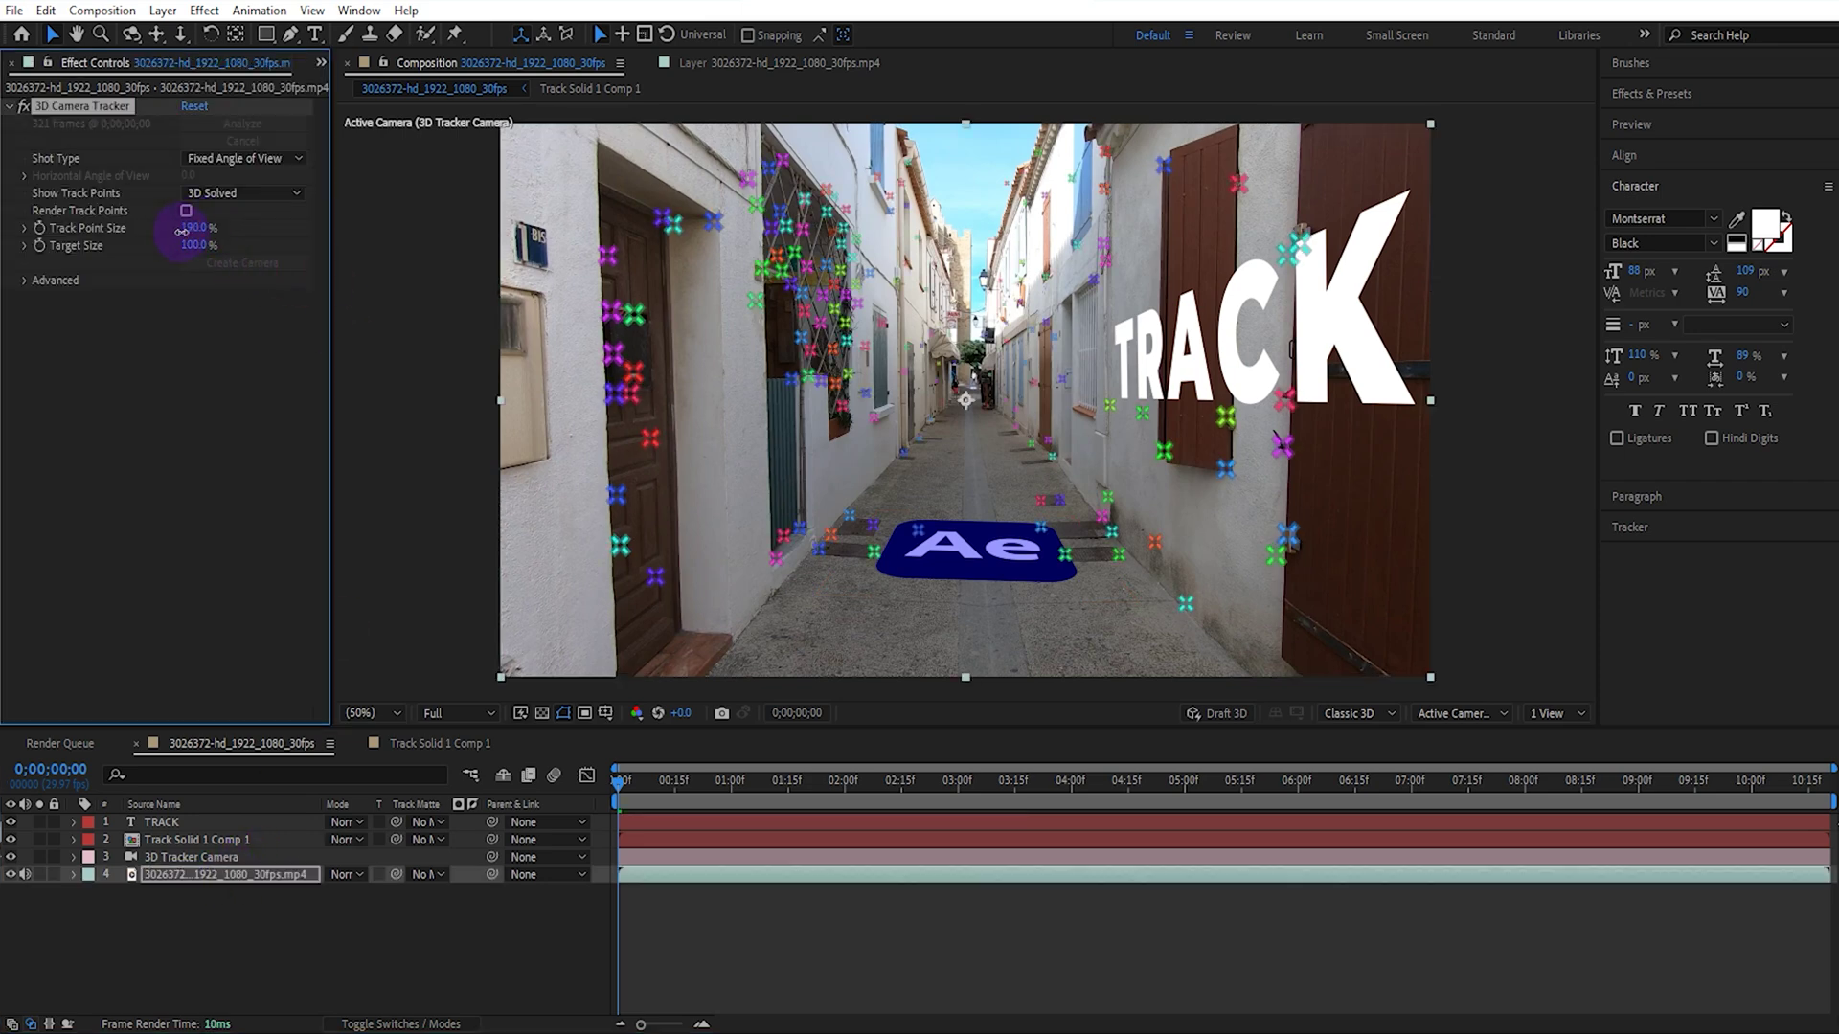
right_click(697, 398)
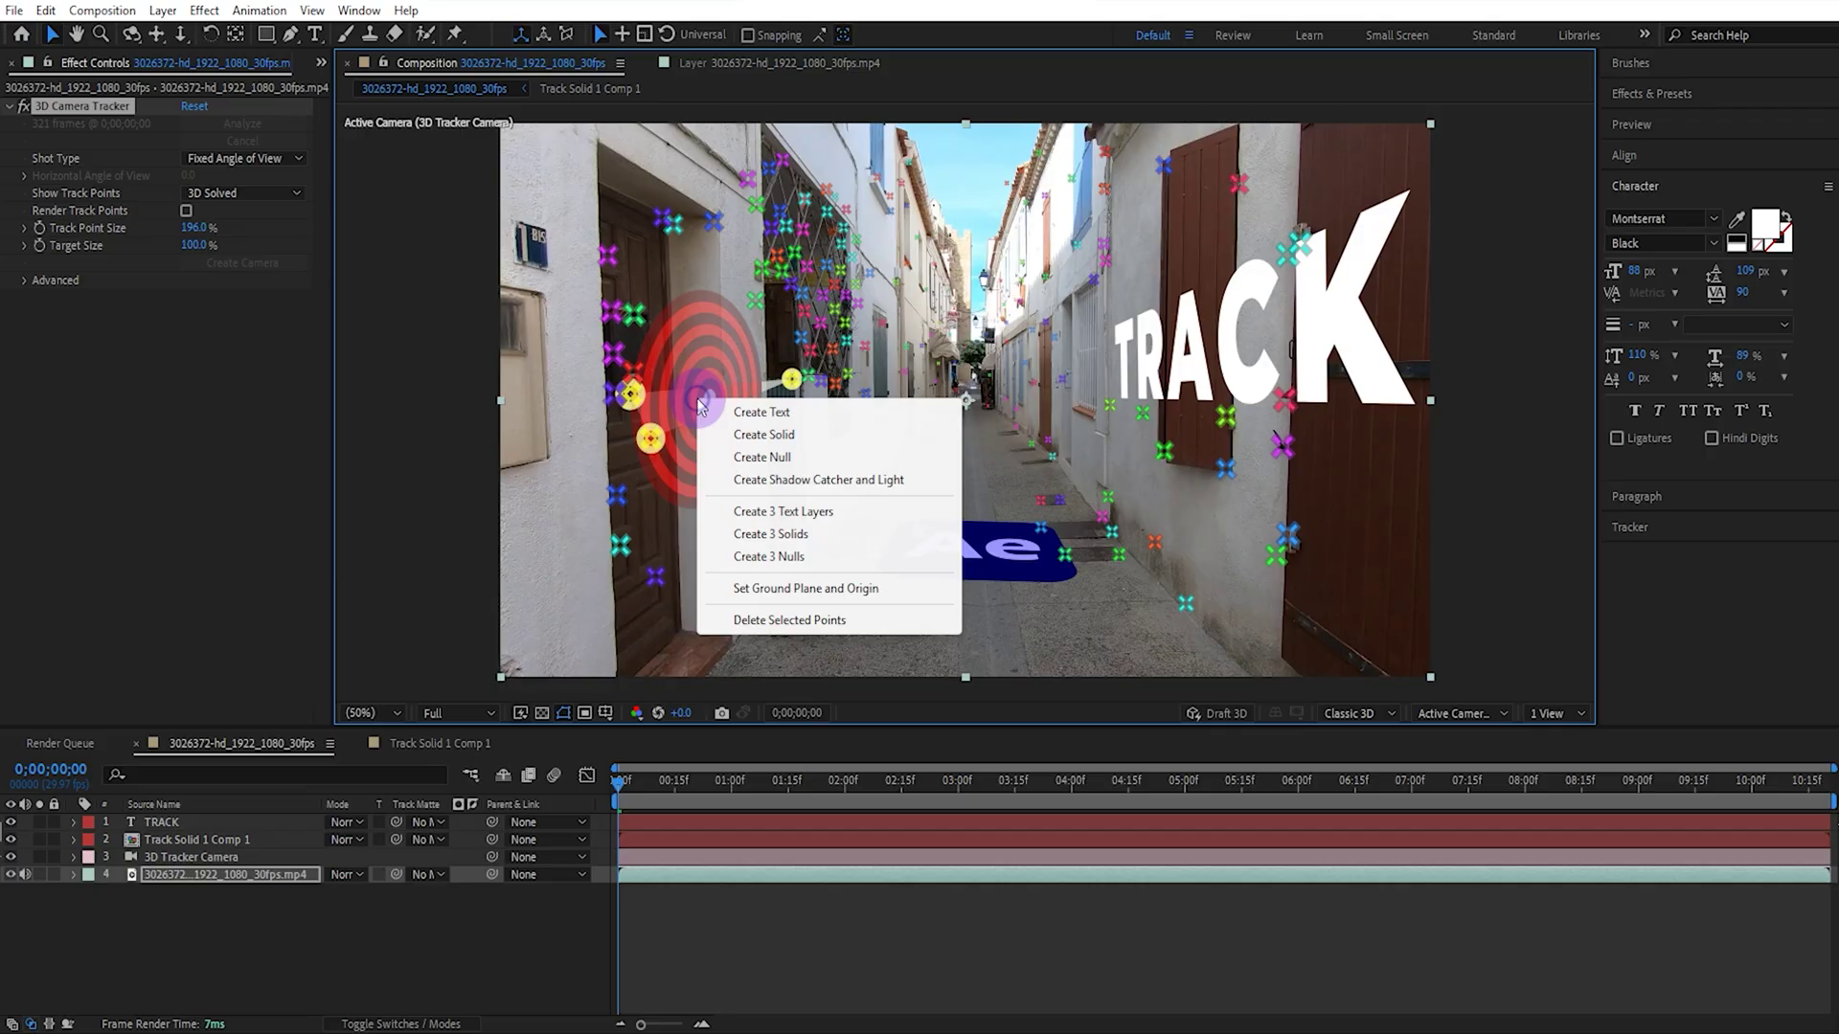
click(777, 415)
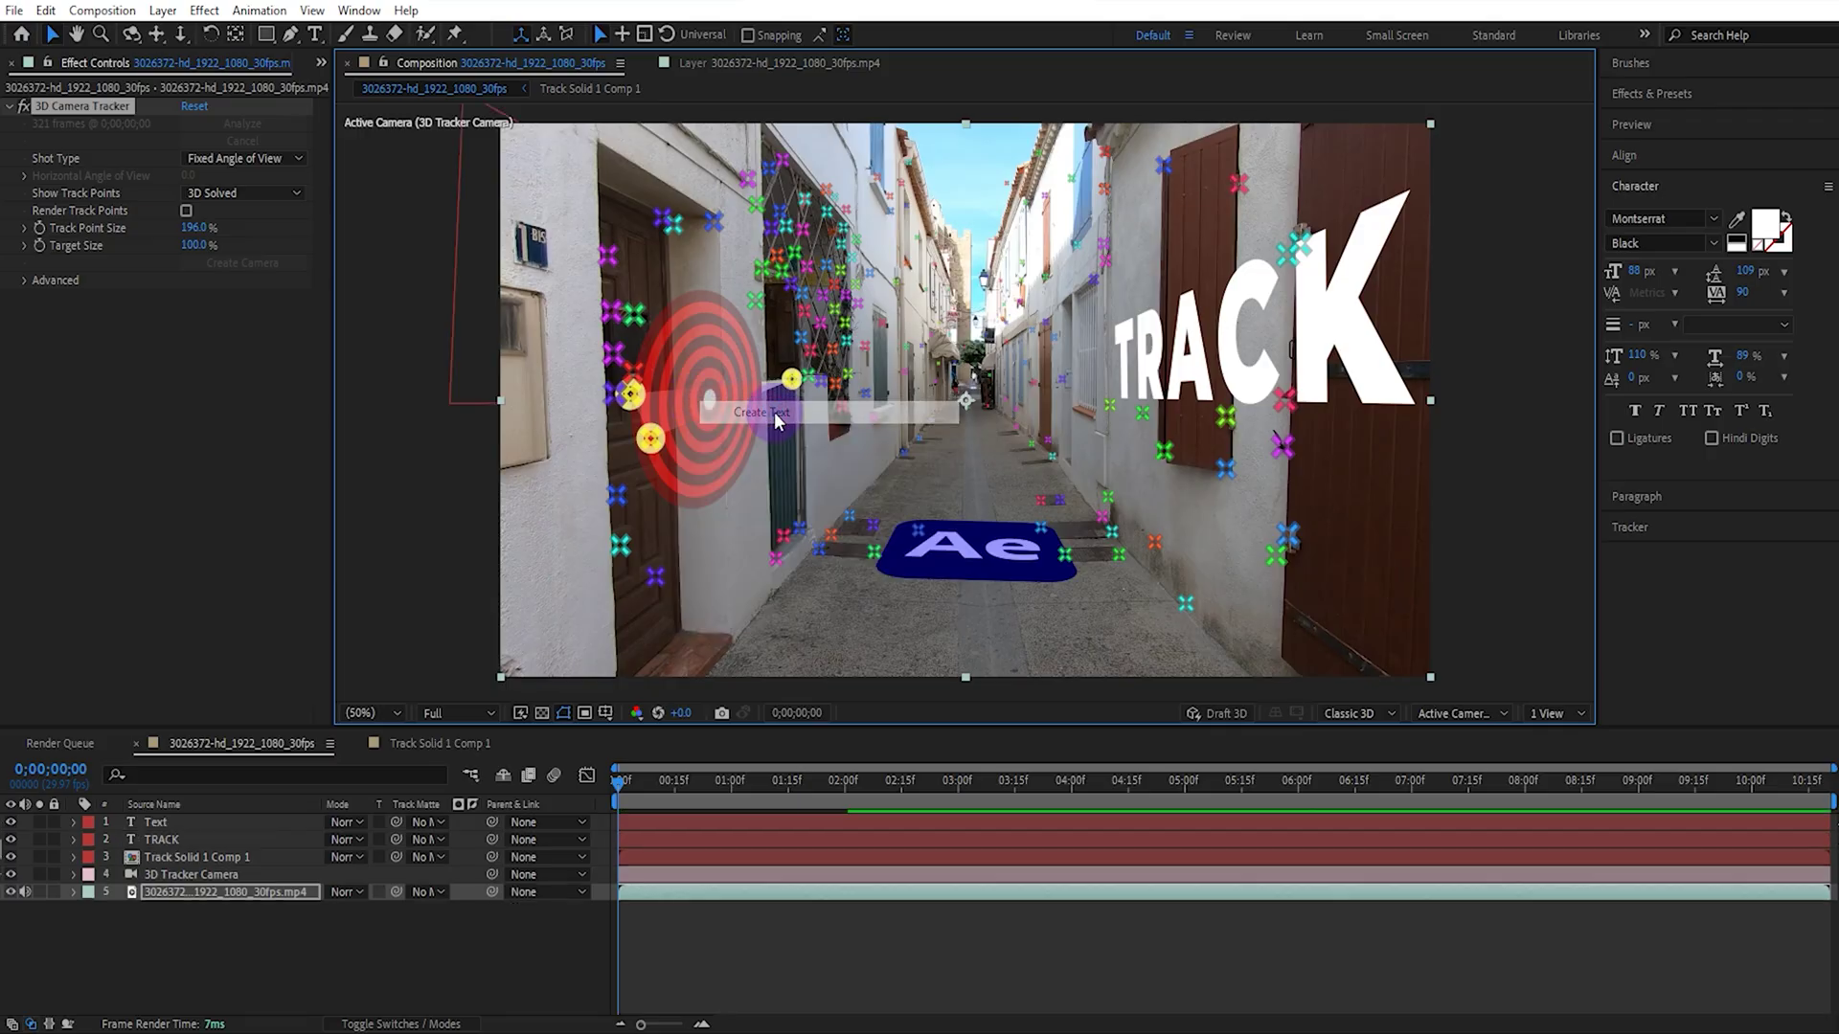
Make the text read CAMERA, rotate it along the left wall, and preview
click(215, 822)
text(CAMERA)
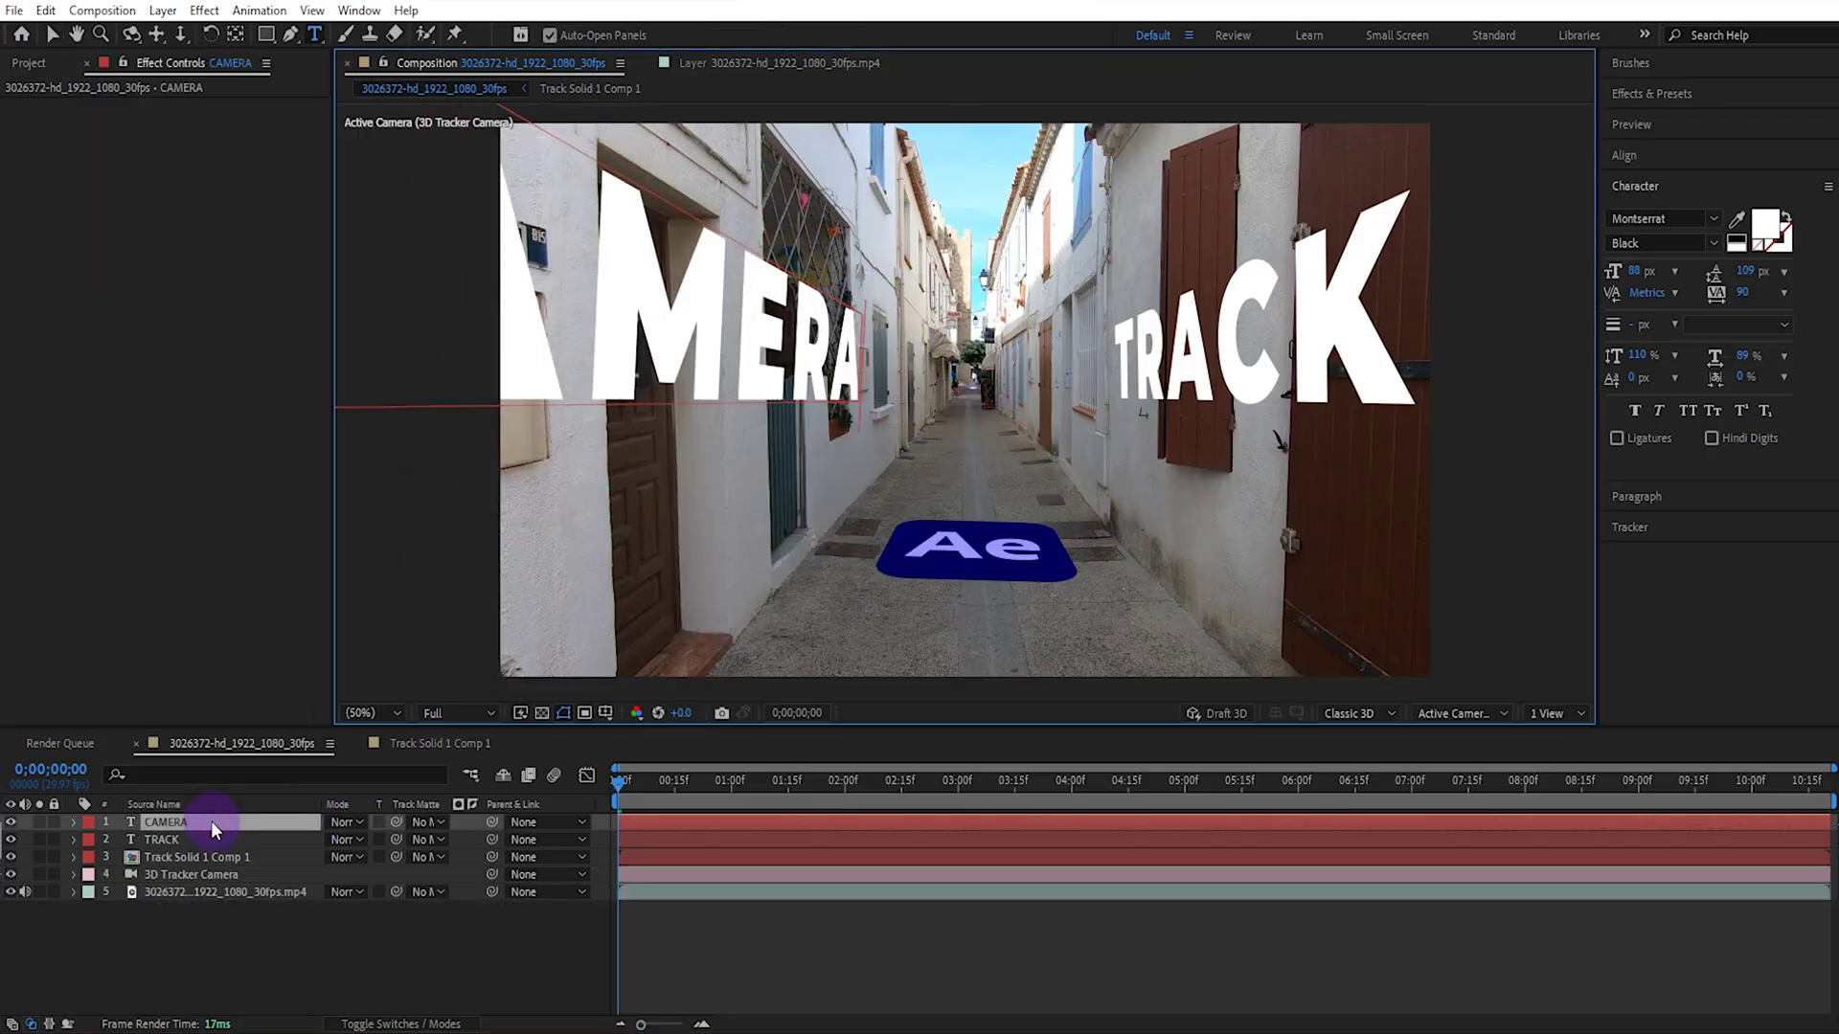
key(Escape)
mouse_move(732, 360)
mouse_down()
mouse_move(766, 399)
mouse_move(842, 335)
mouse_up()
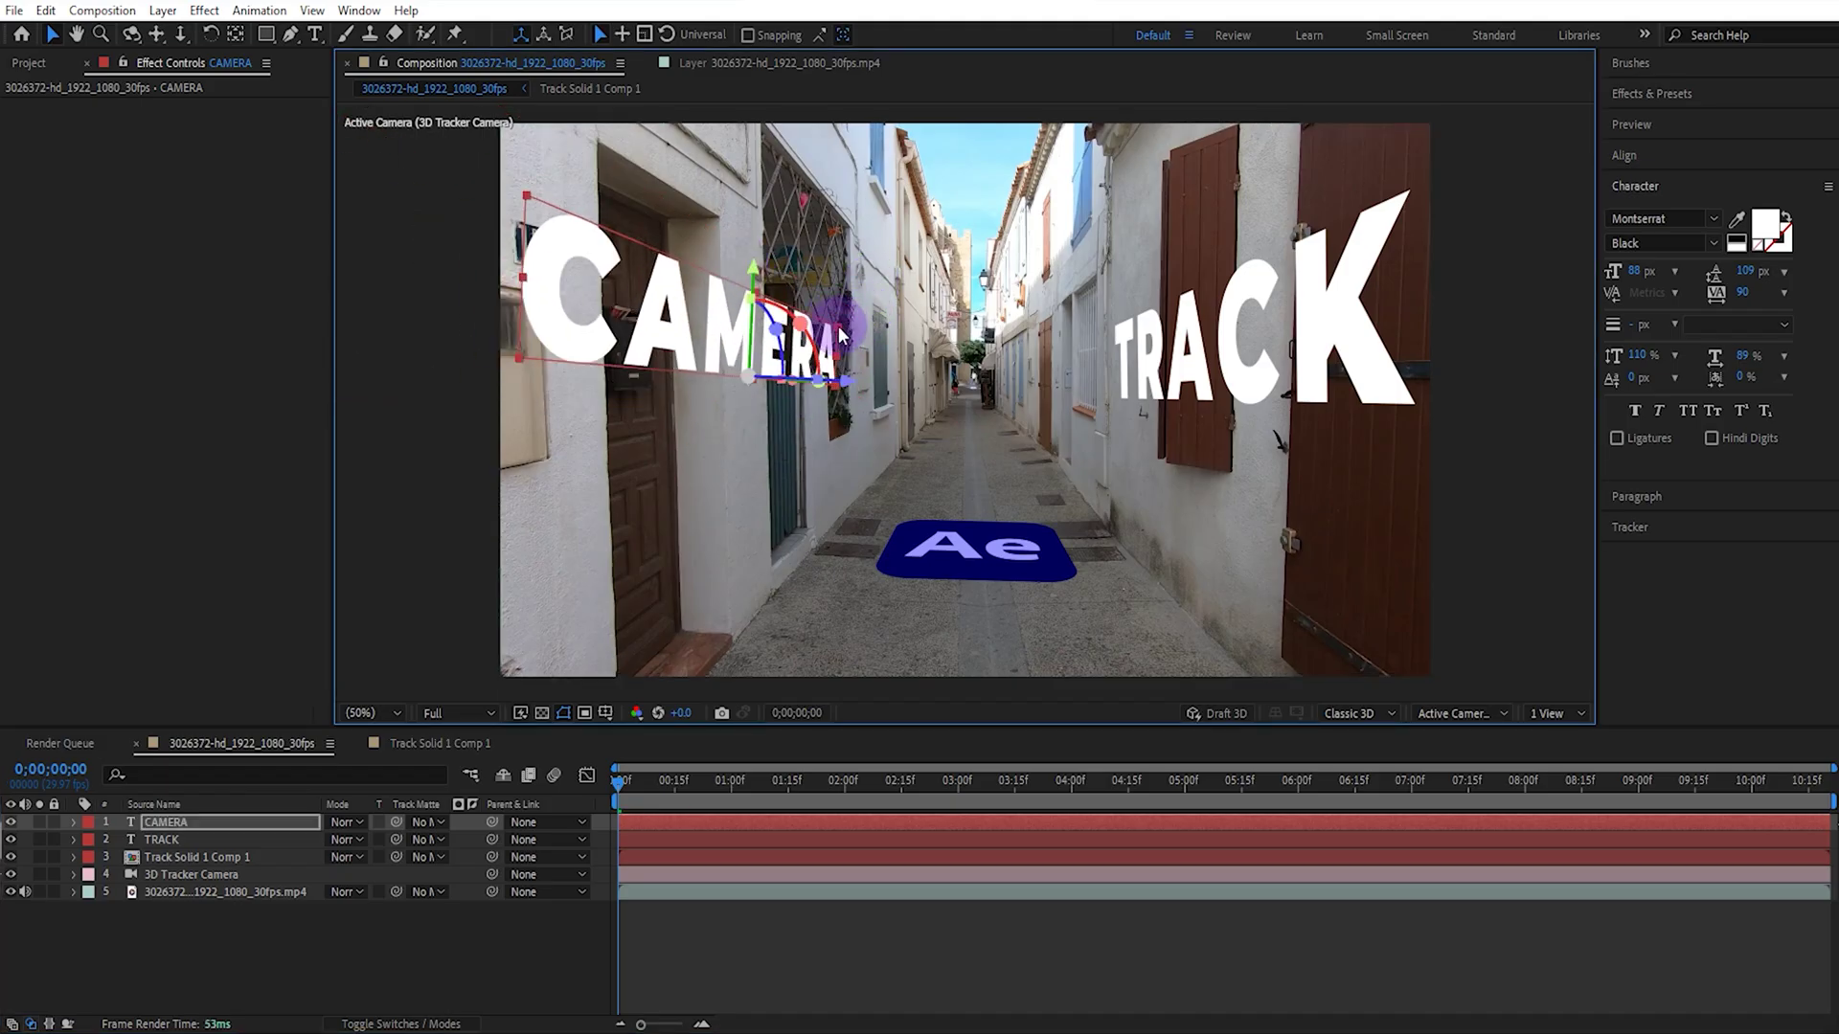
mouse_move(670, 779)
mouse_down()
mouse_move(994, 783)
mouse_move(861, 829)
mouse_up()
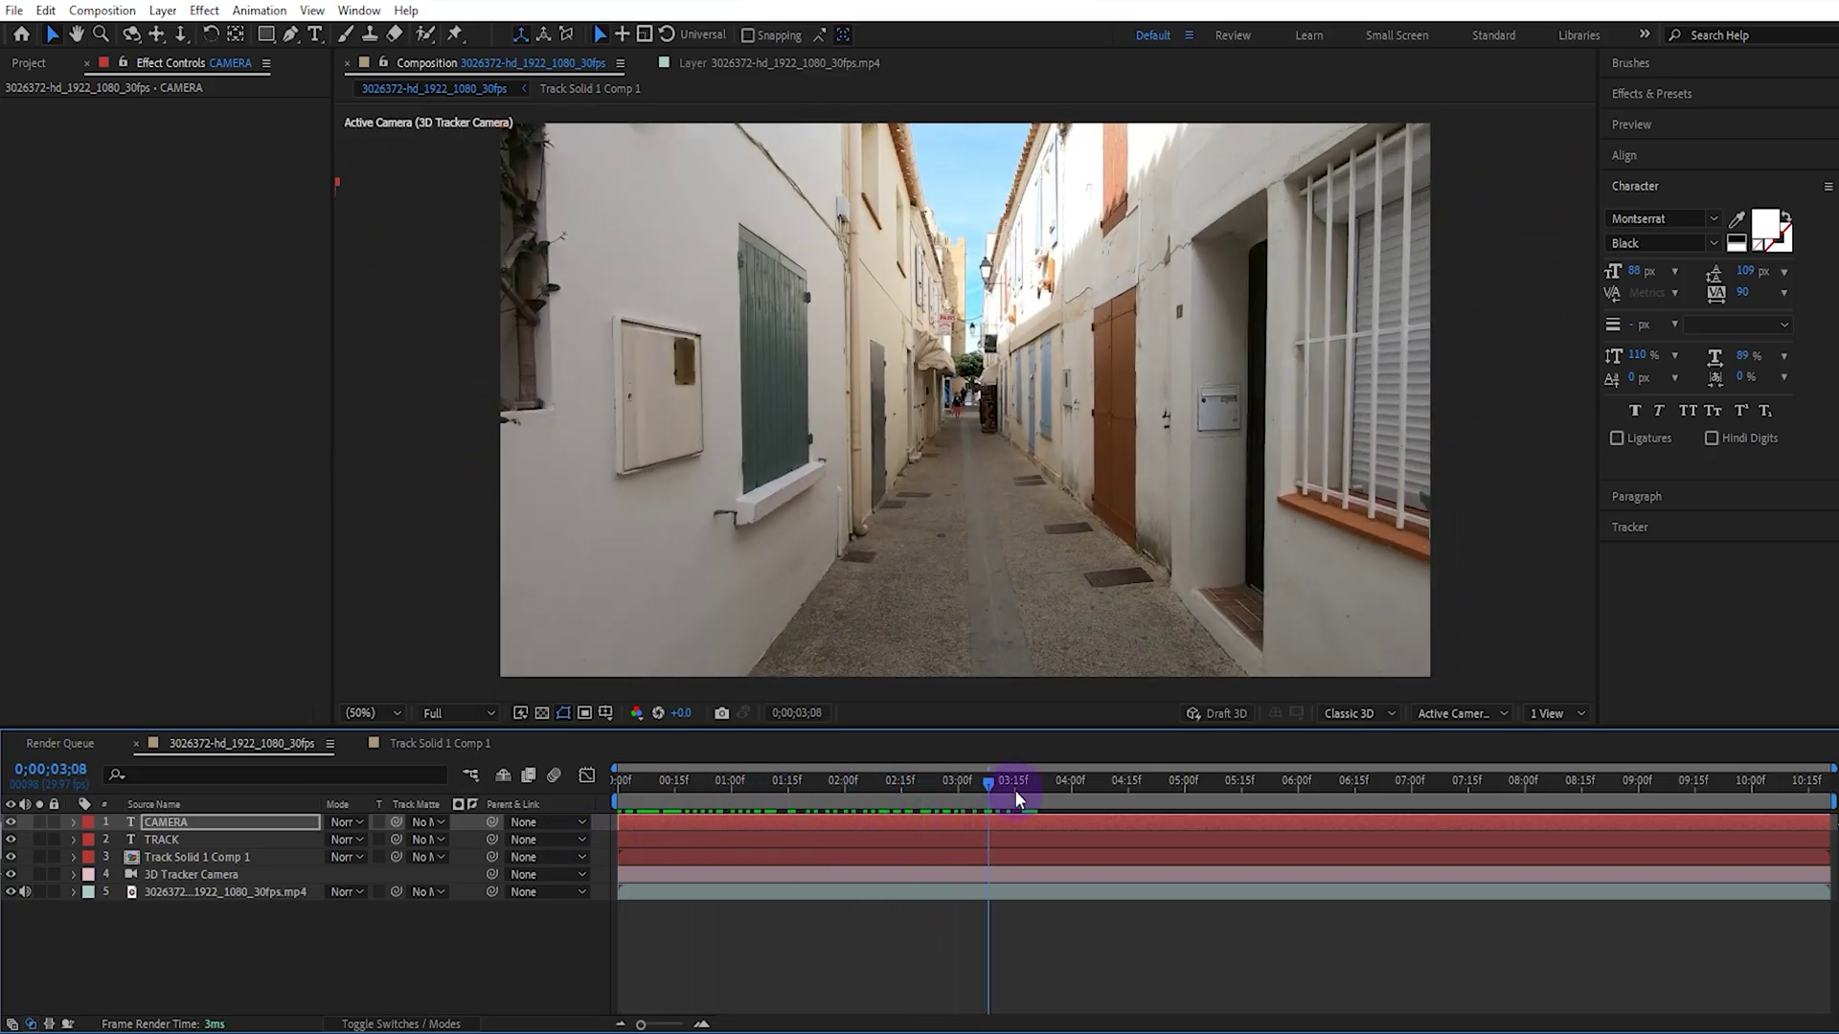
Enlarge the track point markers and target the upper left wall, adding no layer
drag(862, 830, 987, 794)
click(288, 892)
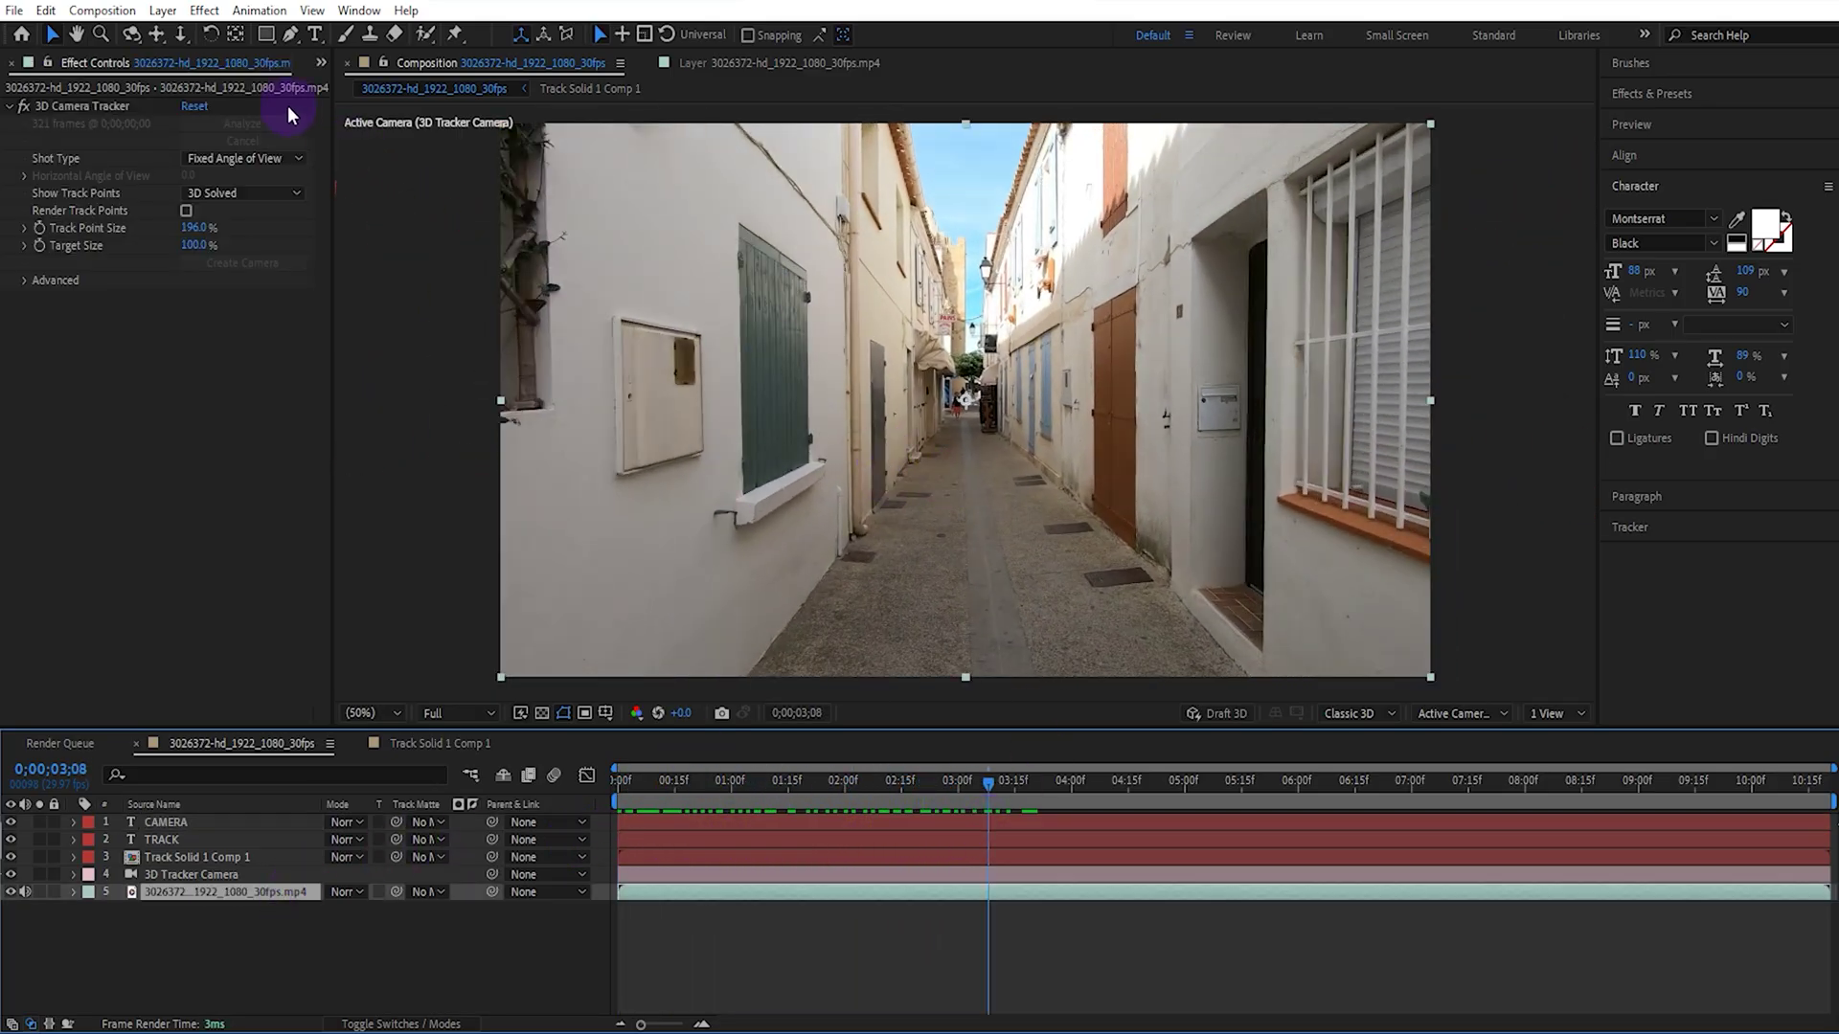
mouse_move(197, 228)
mouse_down()
mouse_move(183, 232)
mouse_move(235, 254)
mouse_up()
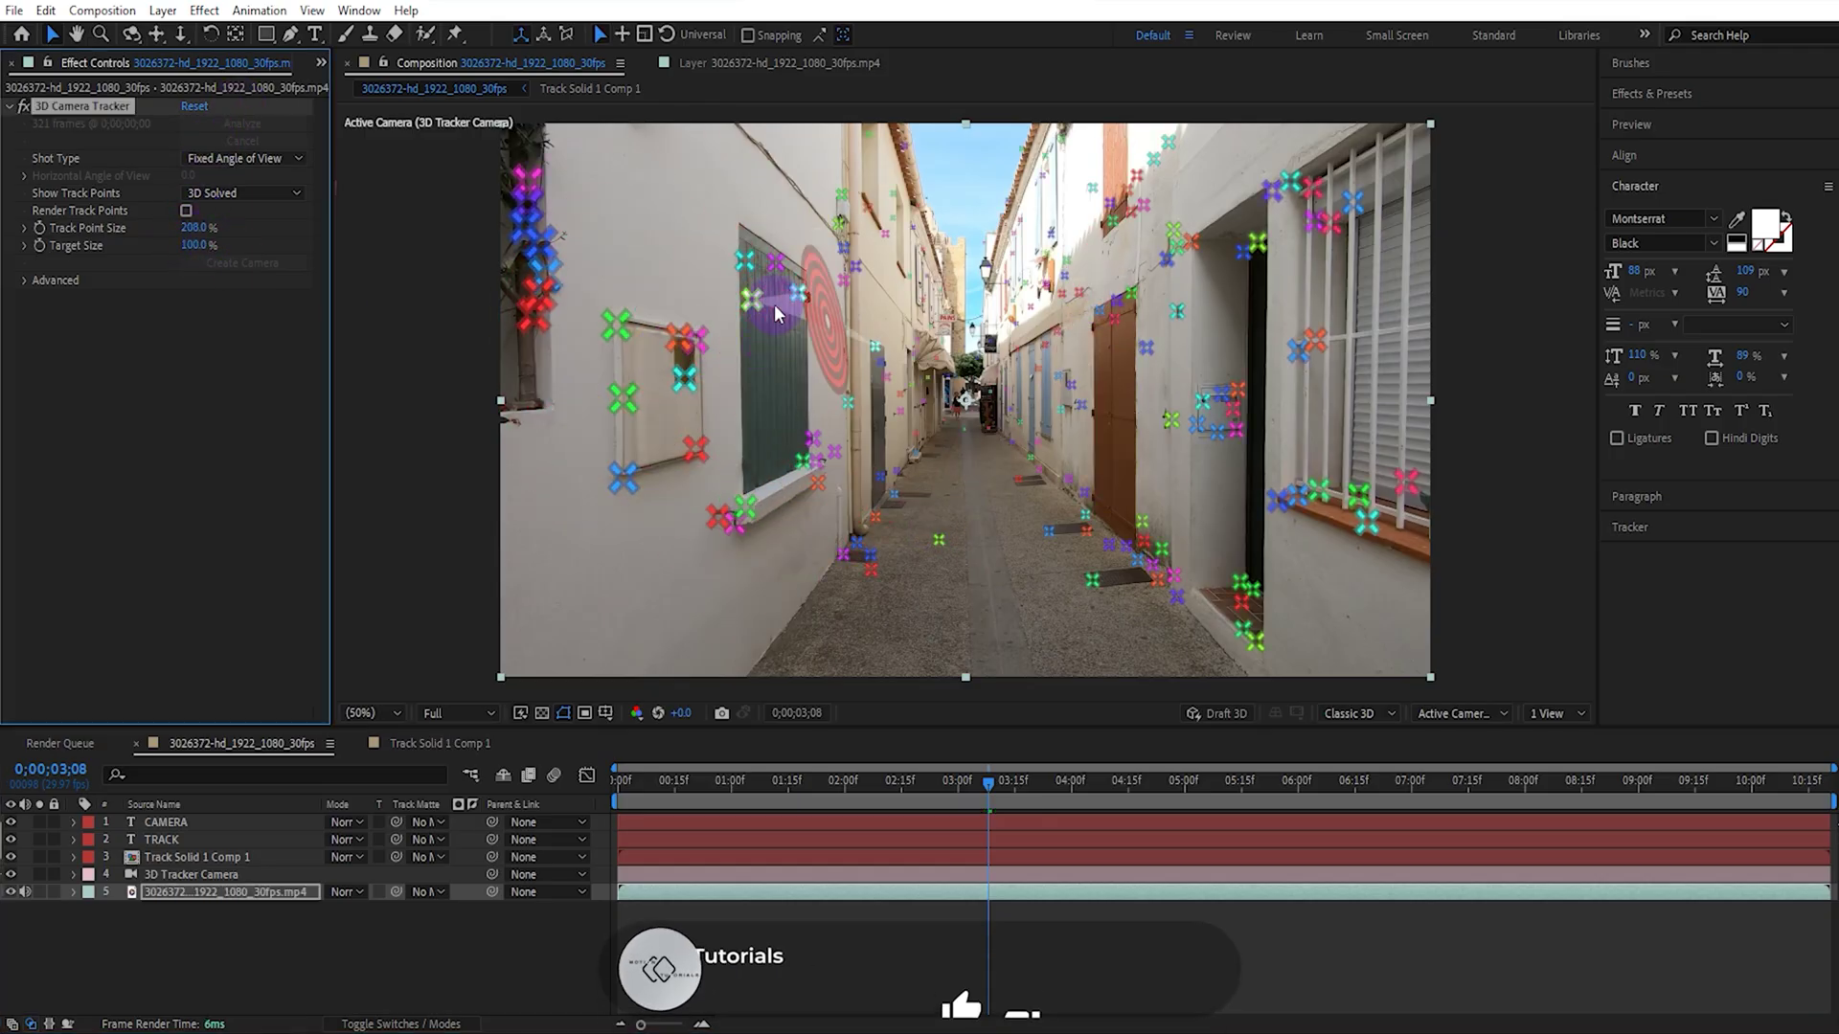
click(714, 378)
right_click(718, 376)
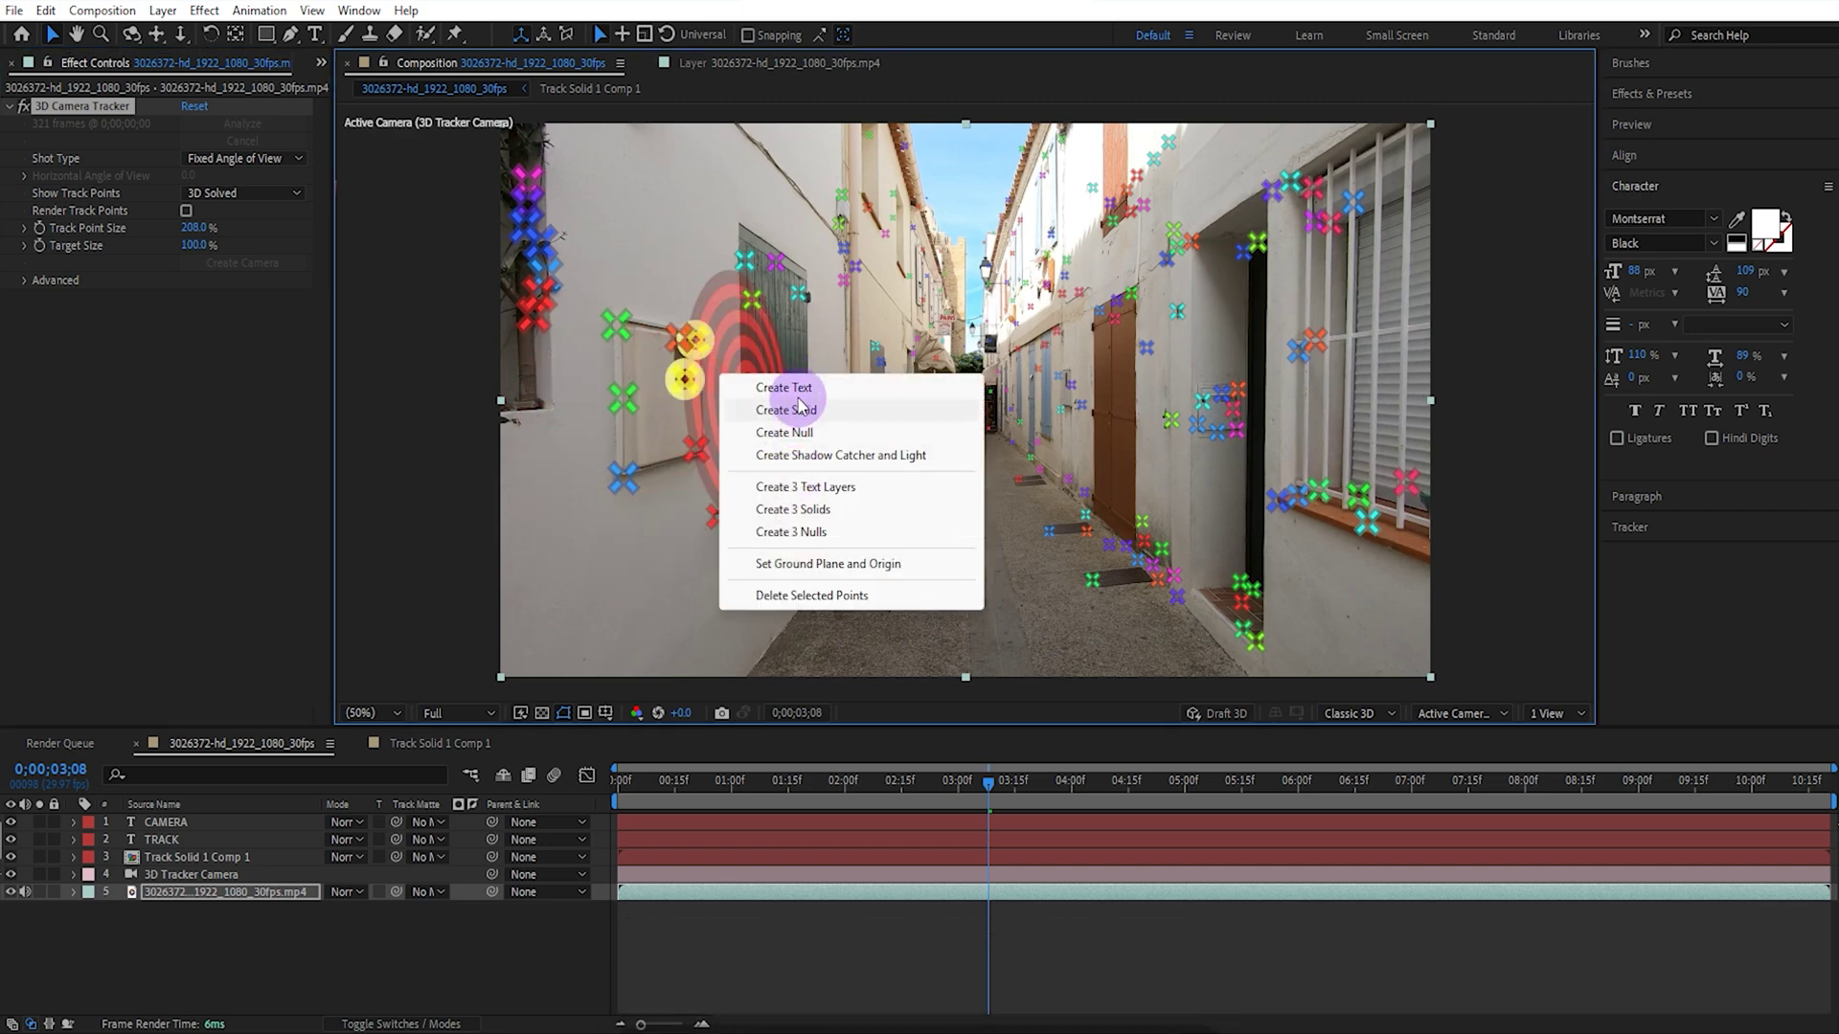
click(690, 247)
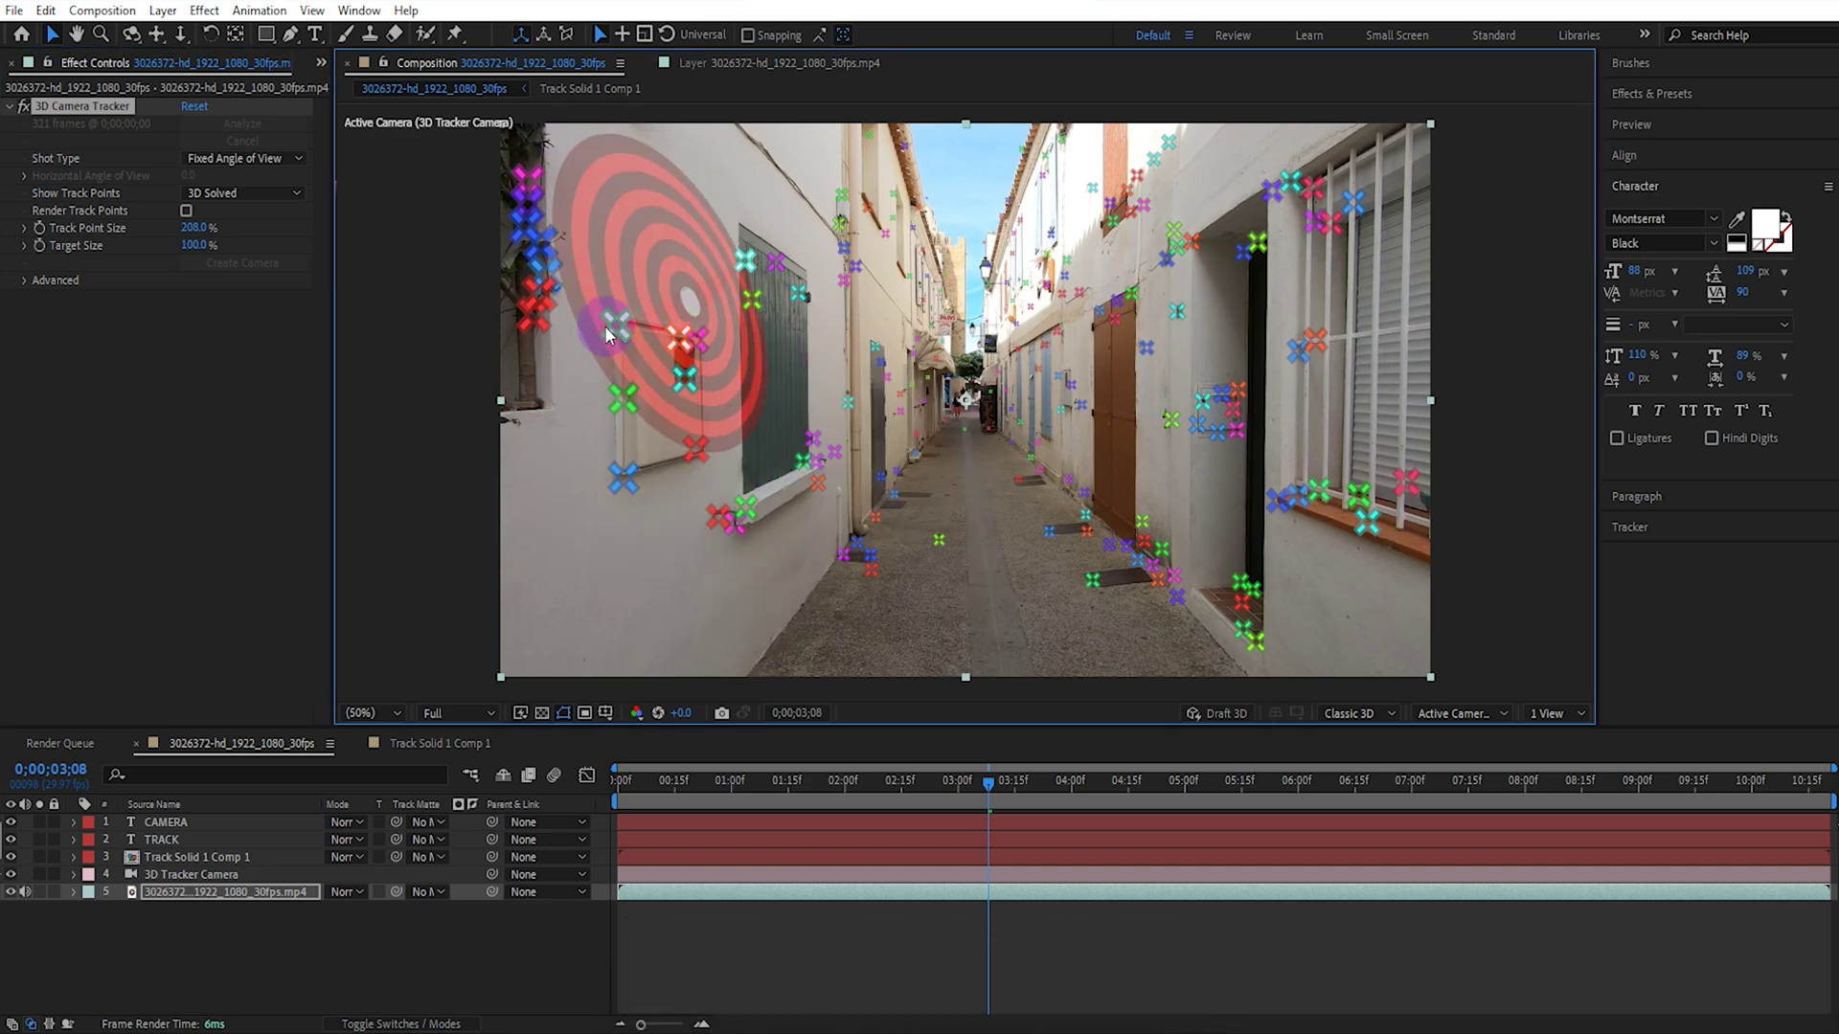